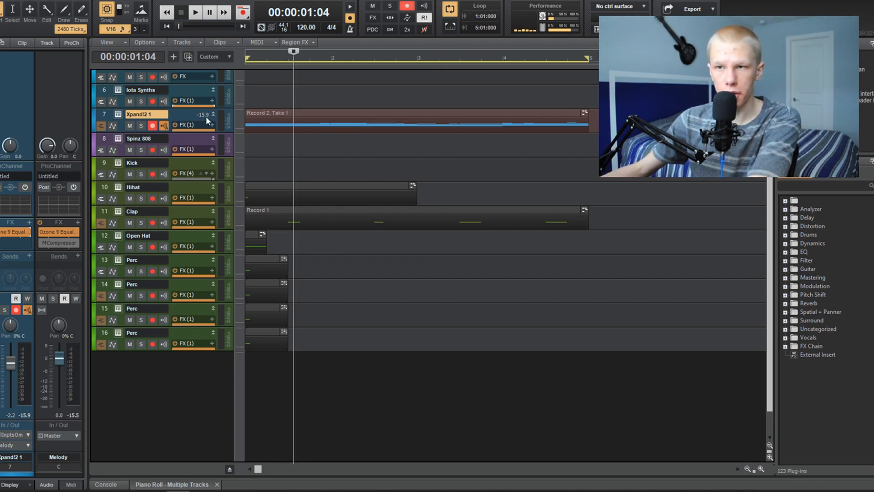
# Step: Widen the track controls and reverse the whole Xpand!2 1 audio clip
pyautogui.moveTo(233, 122); pyautogui.dragTo(334, 118)
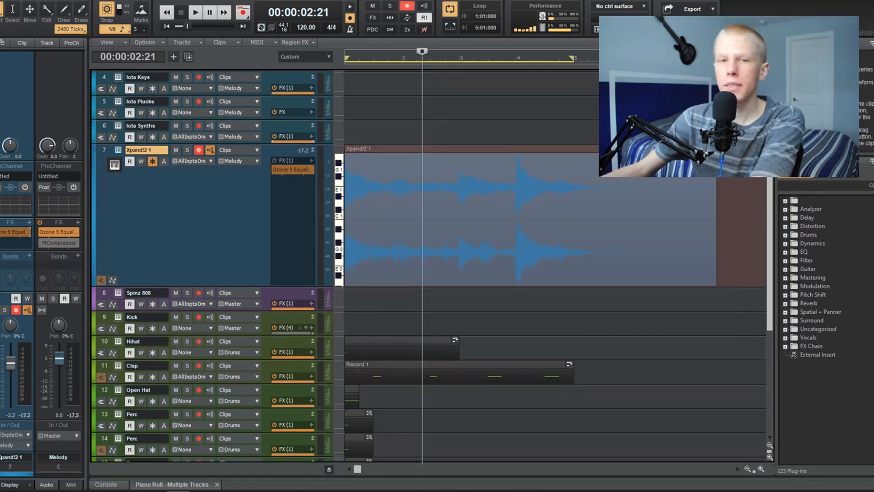
pyautogui.click(449, 150)
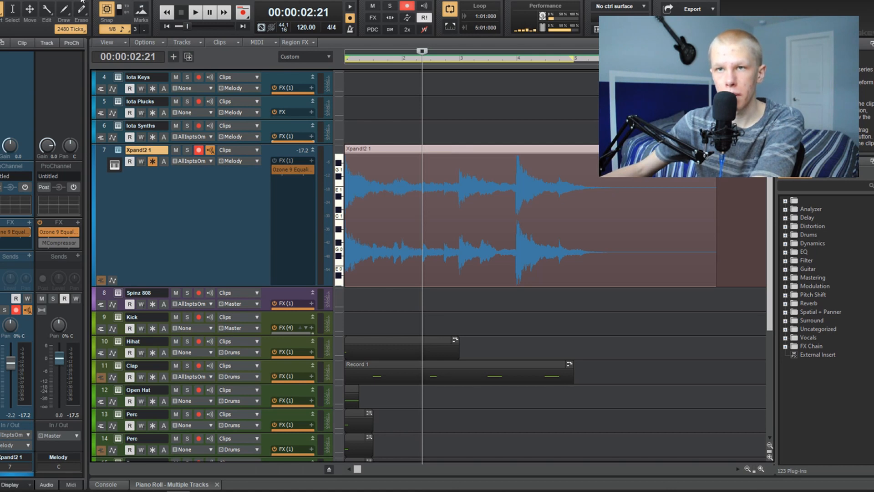
pyautogui.click(80, 0)
pyautogui.moveTo(90, 7)
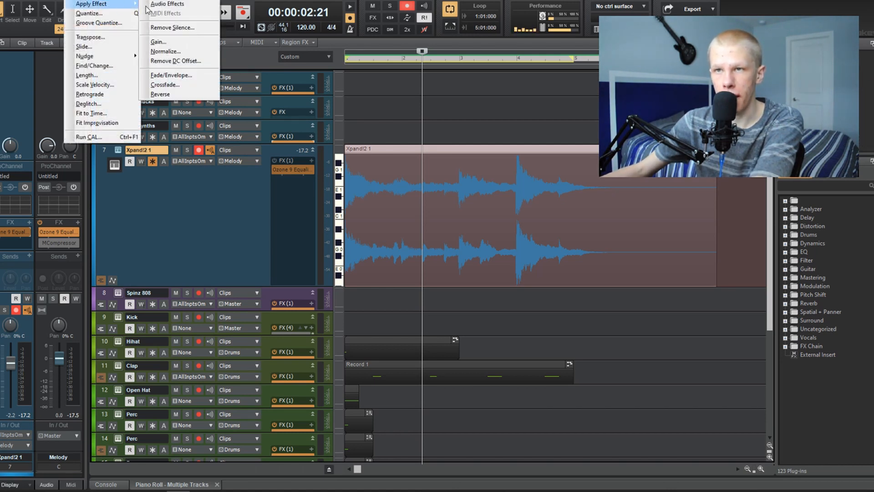
pyautogui.click(170, 94)
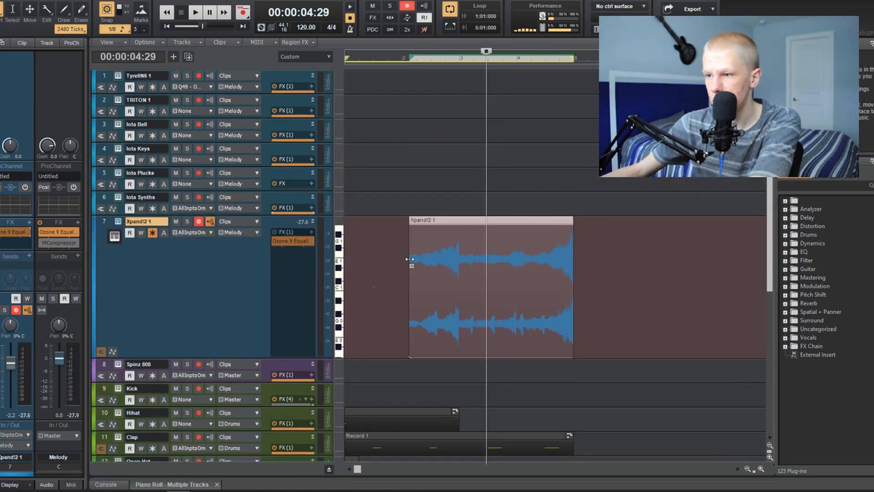
# Step: Extend the start of the reversed Xpand!2 1 clip back to measure 1 and play it from the project start
pyautogui.moveTo(410, 259); pyautogui.dragTo(314, 266)
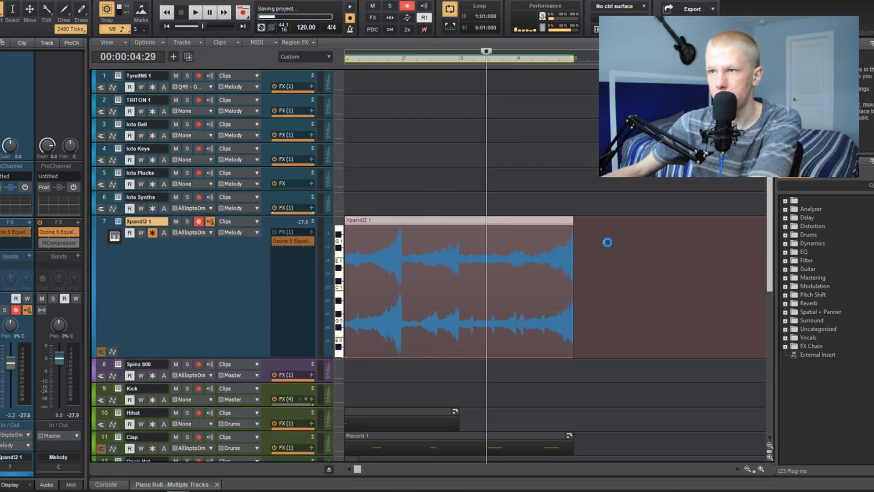
pyautogui.click(608, 243)
pyautogui.press('w')
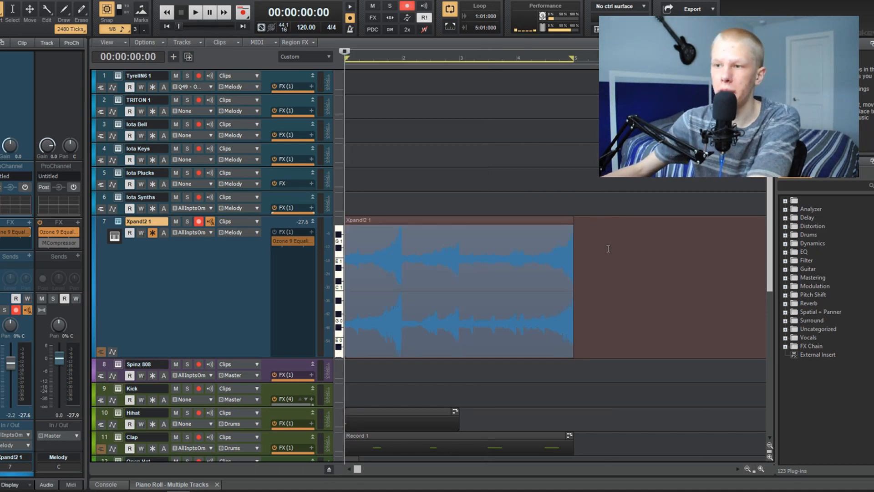
pyautogui.press('space')
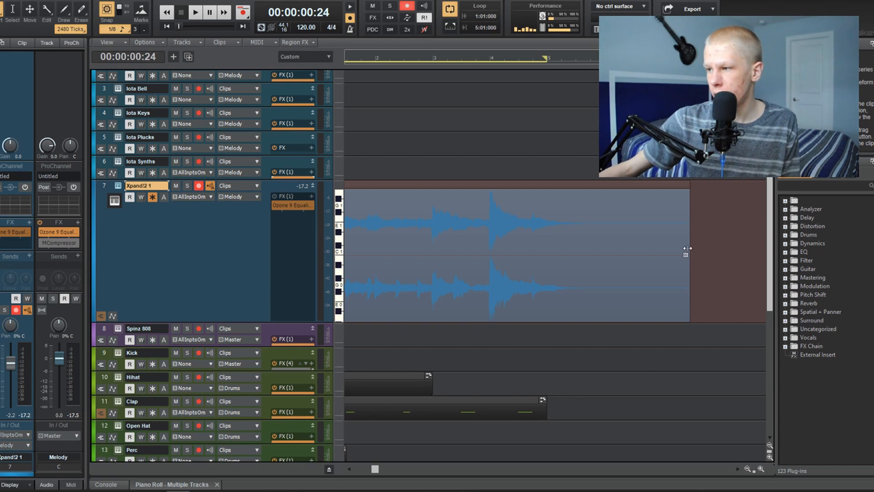
# Step: Trim the end of the unreversed Xpand!2 1 clip to measure 5 and split the clip into 1/4-note slices using a 1/4 snap
pyautogui.moveTo(689, 246); pyautogui.dragTo(552, 245)
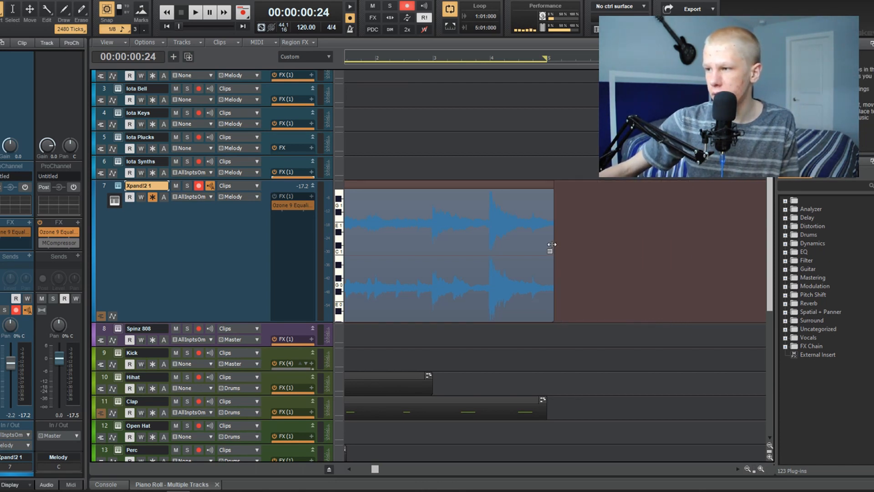
pyautogui.click(532, 181)
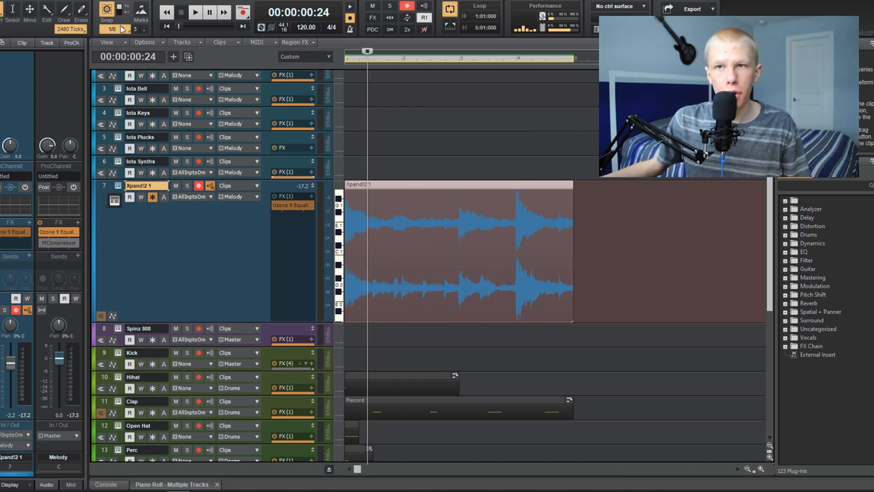
pyautogui.click(112, 30)
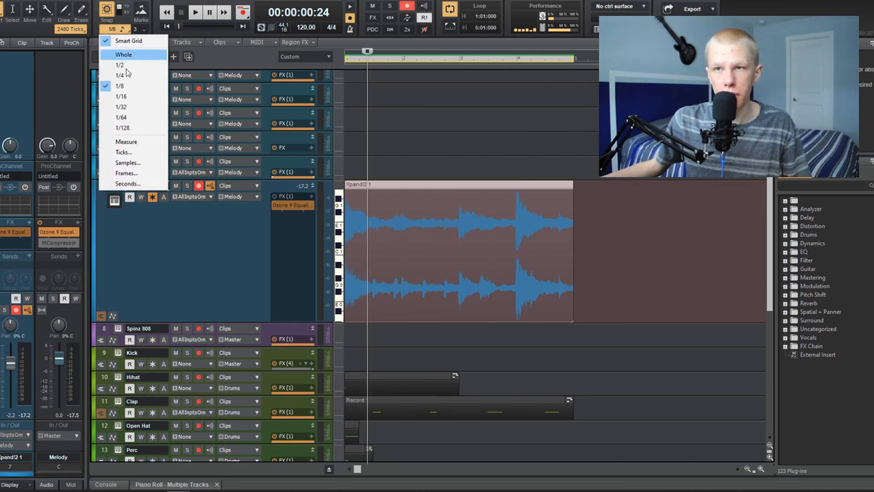
pyautogui.click(124, 75)
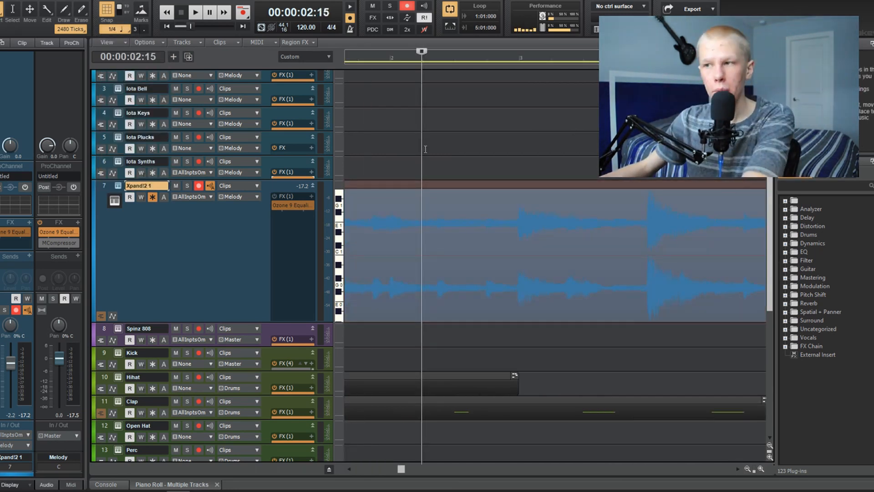
pyautogui.press('t')
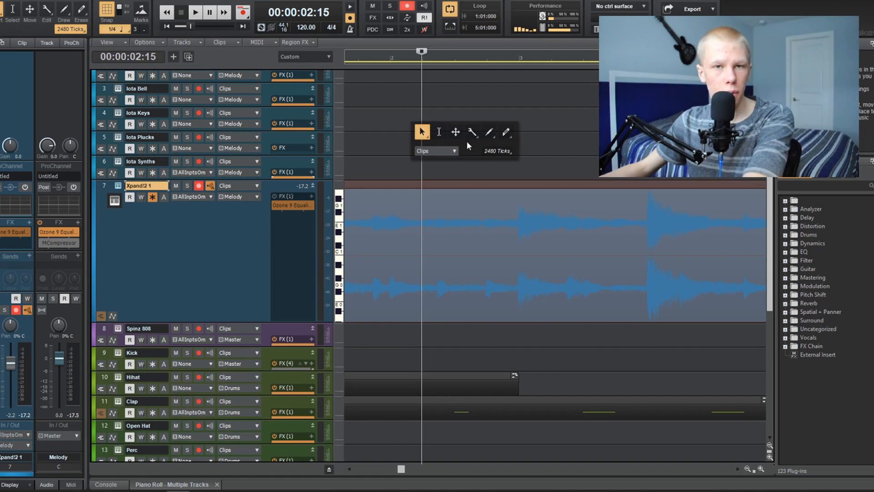
pyautogui.click(422, 132)
pyautogui.hotkey('ctrl', 'Right')
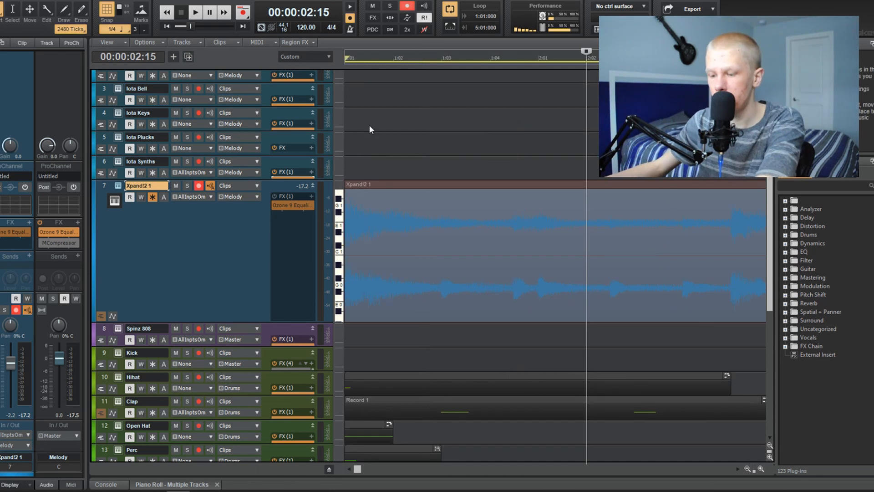
pyautogui.click(395, 202)
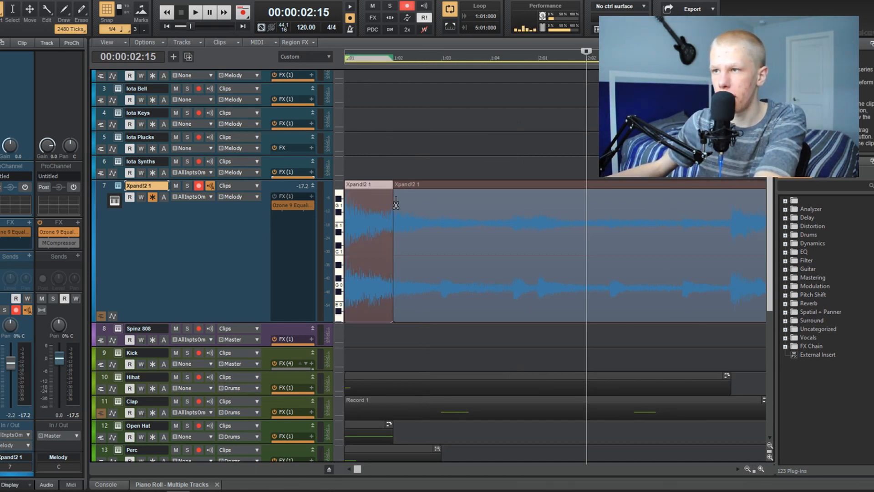
pyautogui.click(451, 209)
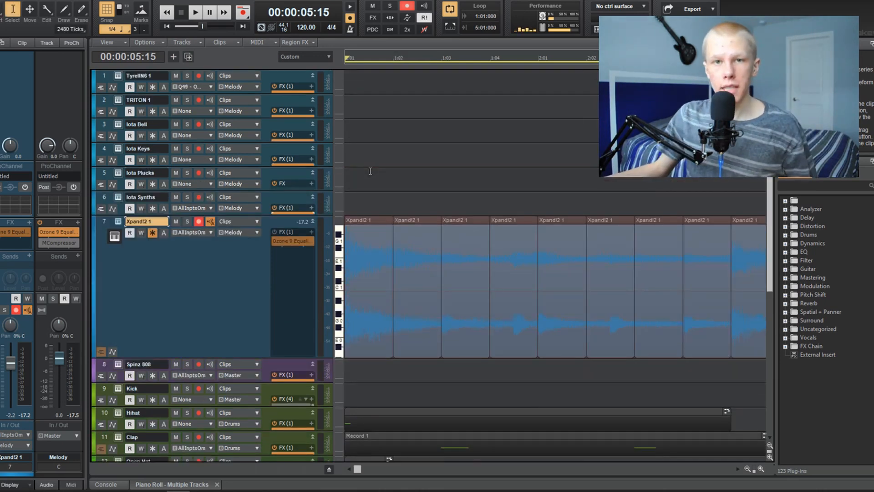
# Step: Reverse the first and second slices of the Xpand!2 1 clip individually, and select the third slice
pyautogui.click(373, 246)
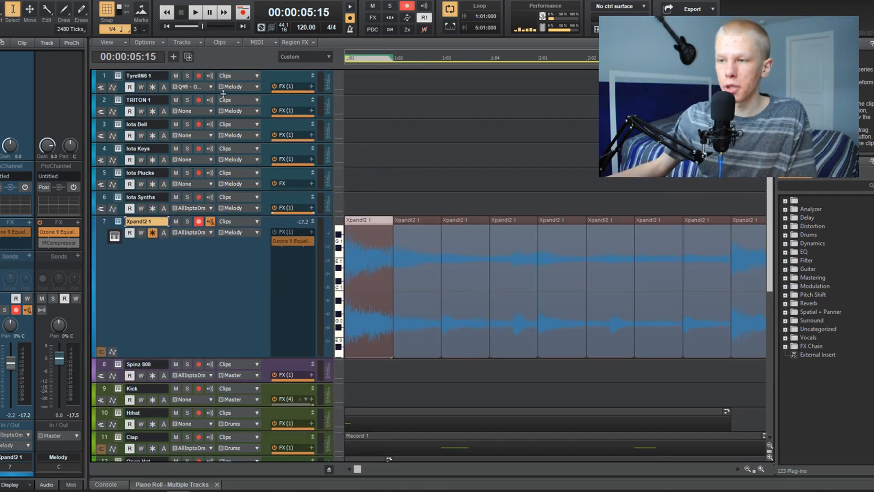
pyautogui.click(75, 0)
pyautogui.moveTo(104, 4)
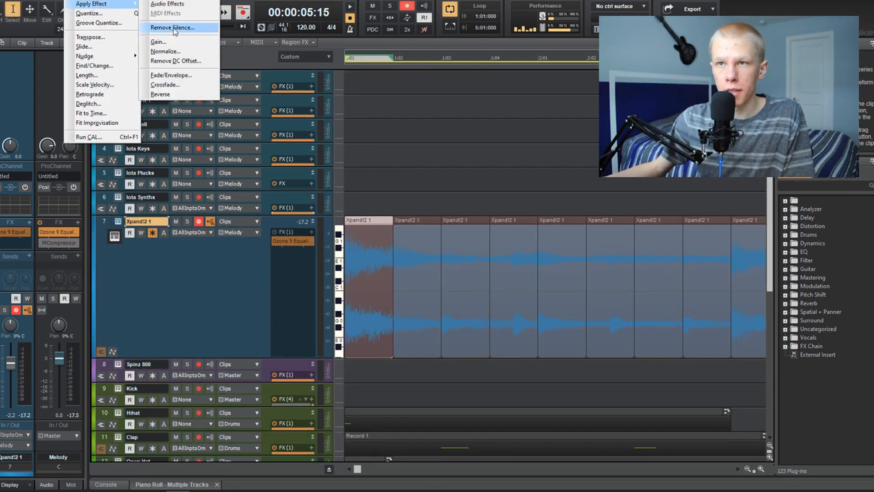
pyautogui.click(178, 95)
pyautogui.click(413, 236)
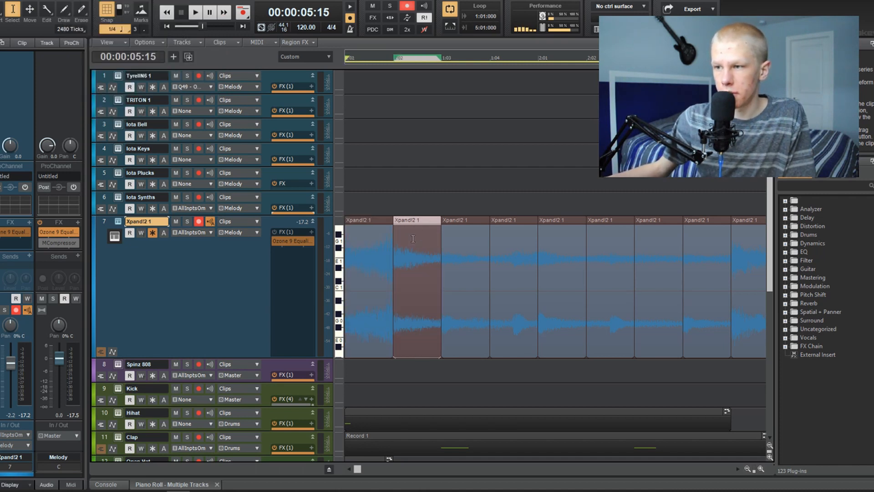
pyautogui.click(73, 1)
pyautogui.moveTo(128, 3)
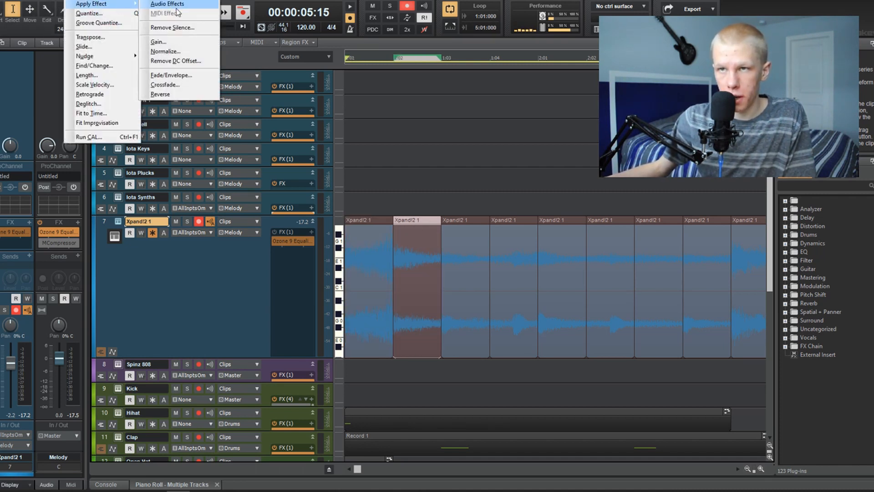
pyautogui.click(169, 95)
pyautogui.click(464, 237)
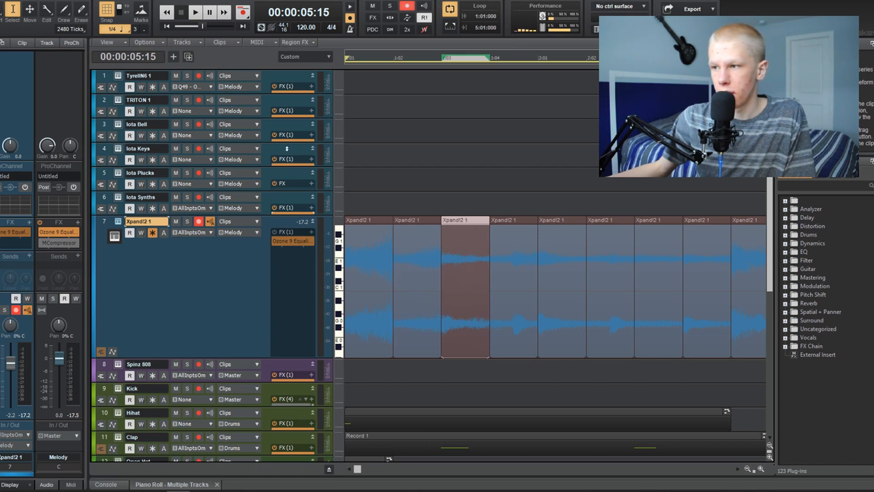
pyautogui.click(80, 6)
pyautogui.click(87, 14)
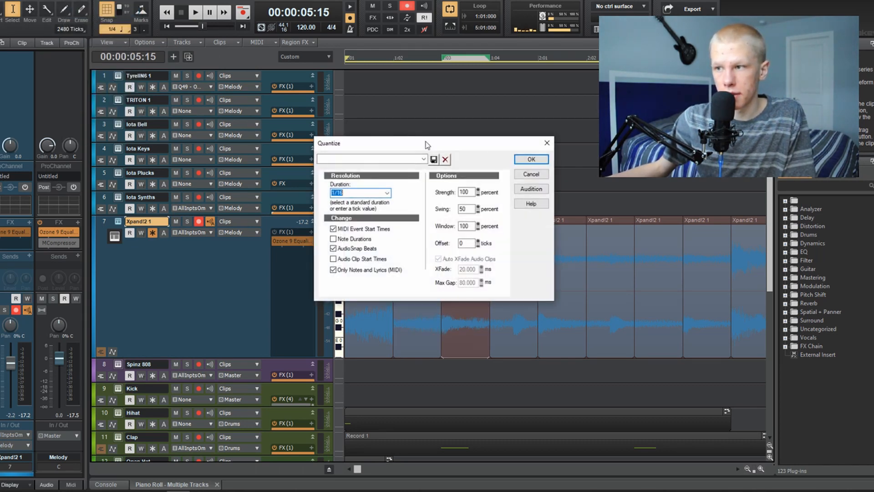
pyautogui.click(548, 144)
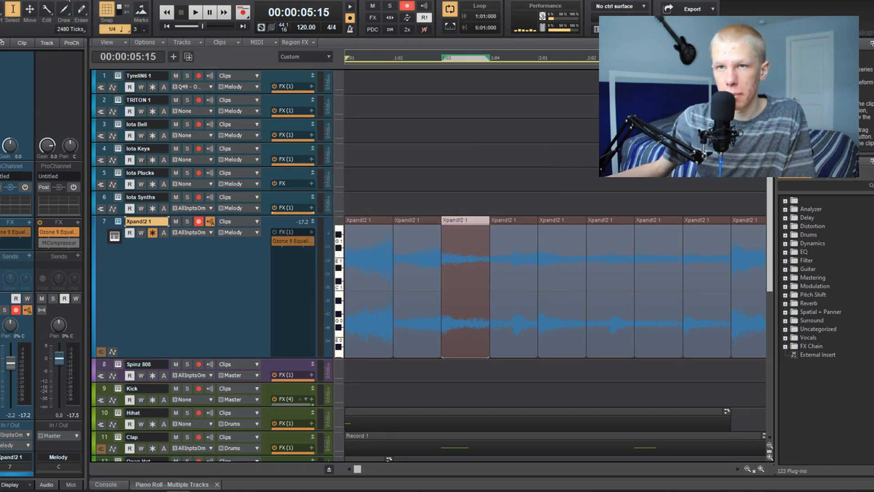
# Step: Reverse the selected third slice of the Xpand!2 1 clip
pyautogui.click(81, 3)
pyautogui.moveTo(95, 5)
pyautogui.click(169, 94)
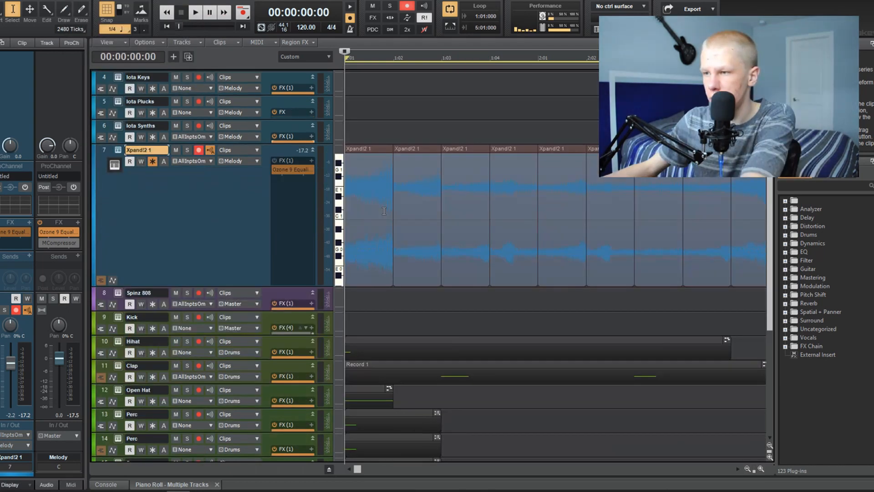
# Step: Play the individually reversed Xpand!2 1 slices from the project start to hear the new melody
pyautogui.scroll(-2, 384, 211)
pyautogui.press('space')
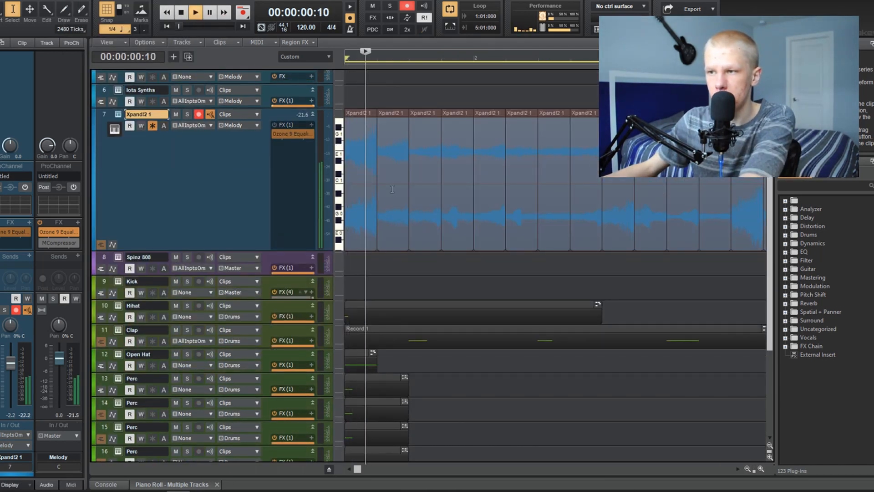
pyautogui.scroll(-2, 393, 188)
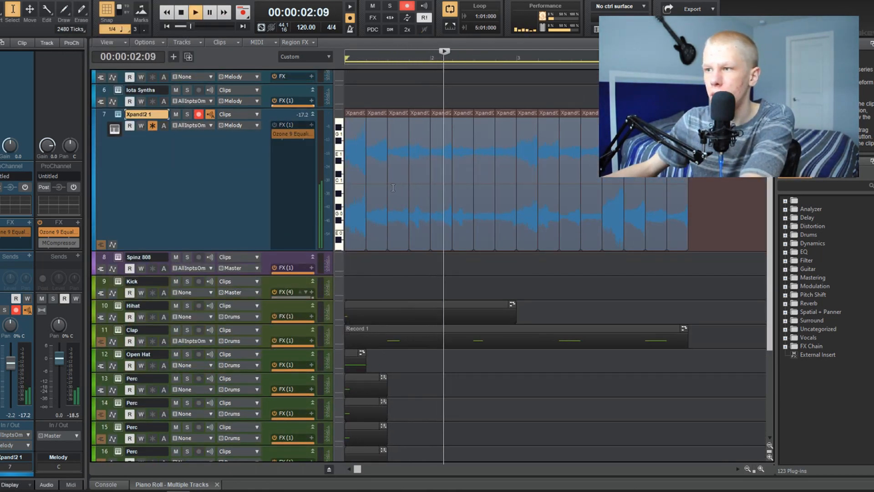
pyautogui.scroll(-2, 404, 183)
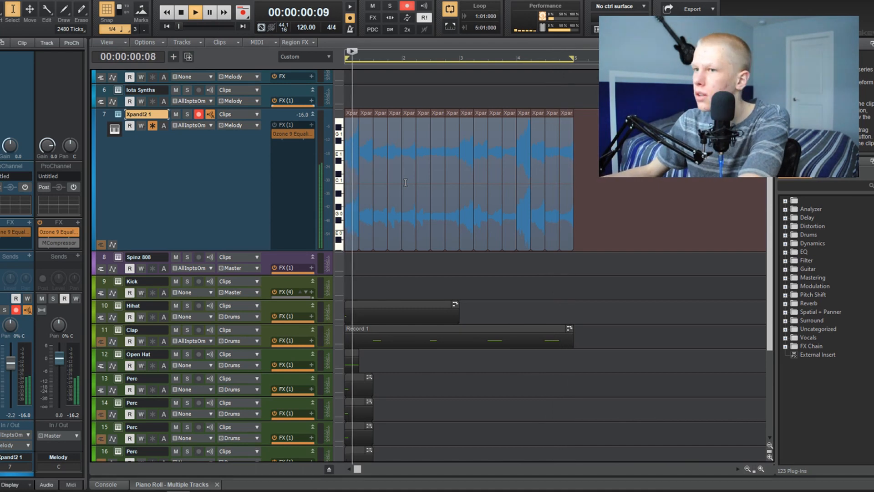
pyautogui.scroll(1, 394, 169)
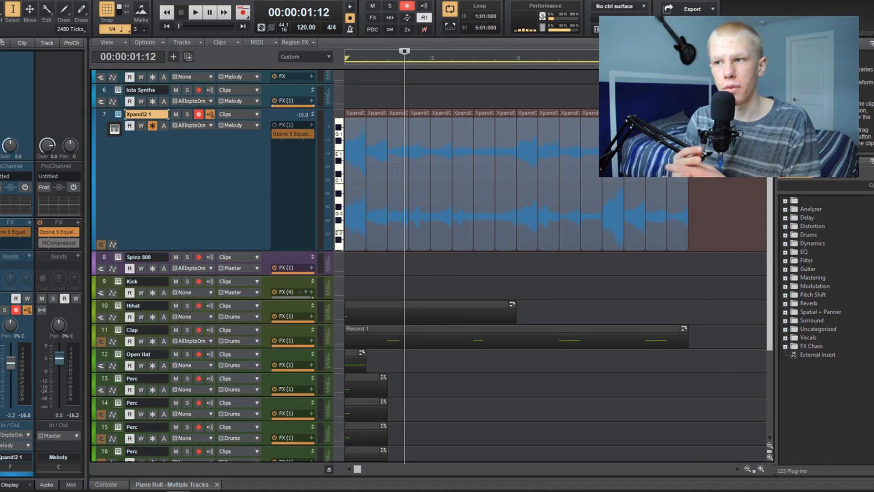
# Step: Select all Xpand!2 1 slices and add short fade-outs and fade-ins at their edges
pyautogui.moveTo(731, 182); pyautogui.dragTo(292, 156)
pyautogui.middleClick(282, 156)
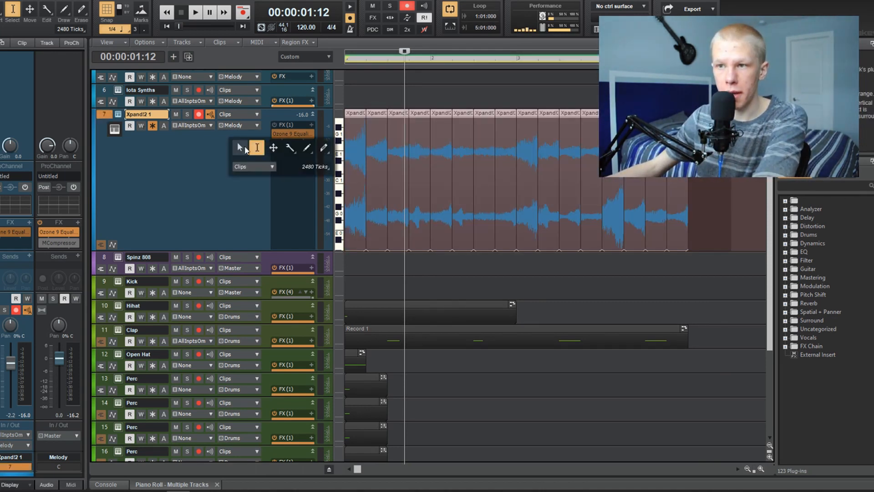
pyautogui.click(238, 145)
pyautogui.scroll(5, 369, 114)
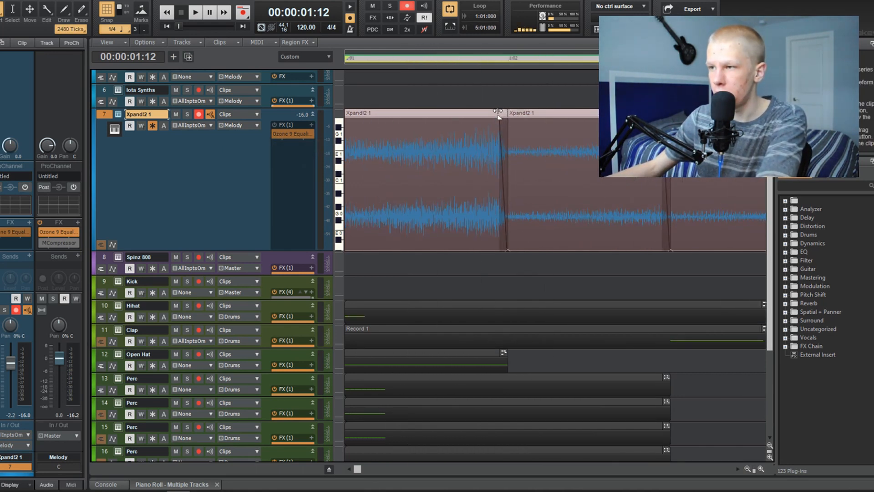
pyautogui.moveTo(503, 118); pyautogui.dragTo(500, 117)
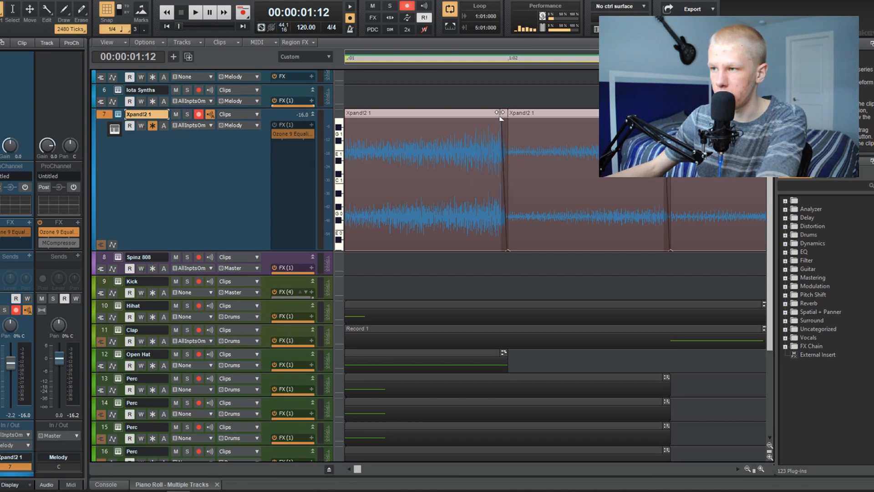
pyautogui.moveTo(348, 114); pyautogui.dragTo(352, 116)
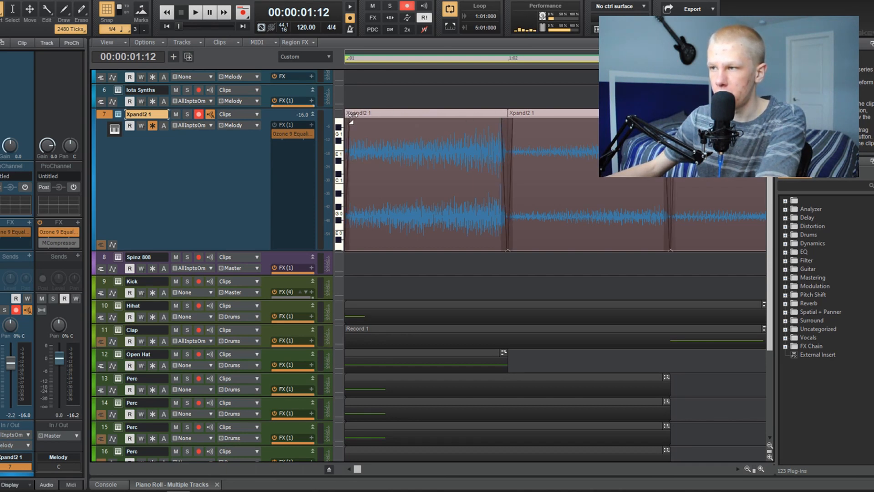
# Step: Play the faded Xpand!2 1 slices from the project start and reduce the selection to a single slice
pyautogui.scroll(-4, 354, 128)
pyautogui.press('w')
pyautogui.press('space')
pyautogui.scroll(-3, 388, 140)
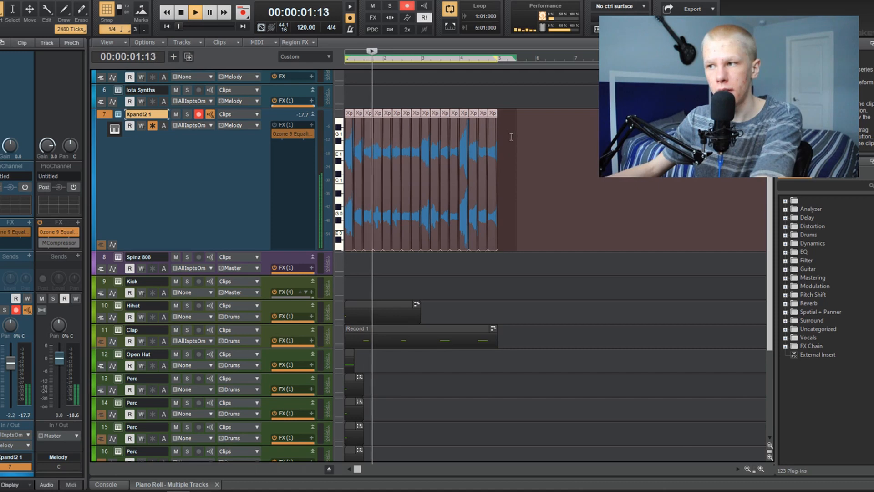
pyautogui.click(427, 115)
pyautogui.scroll(2, 501, 178)
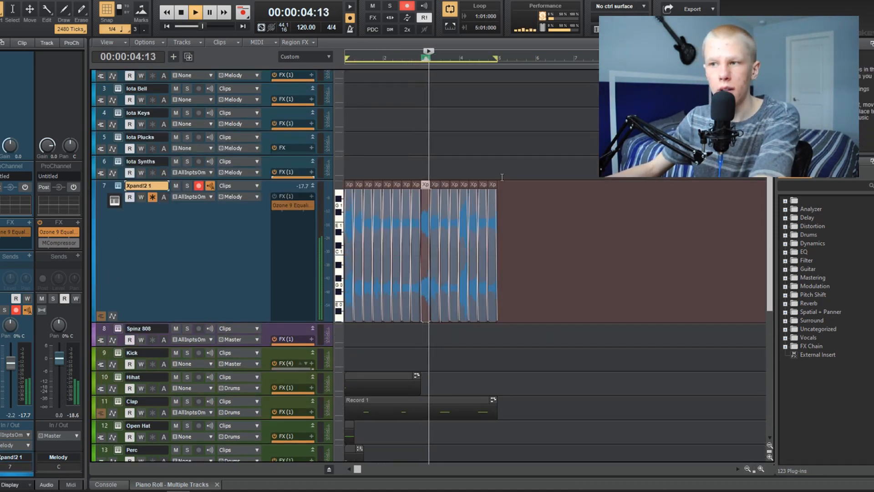
pyautogui.scroll(4, 502, 196)
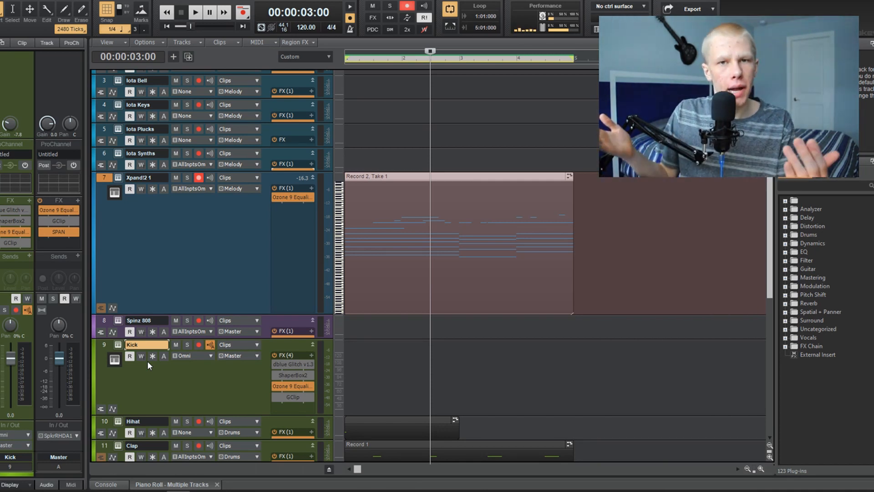
# Step: Move the dblue Glitch effect from the Kick track's effects to the Xpand!2 1 track, after the Ozone 9 equalizer
pyautogui.moveTo(293, 364); pyautogui.dragTo(297, 266)
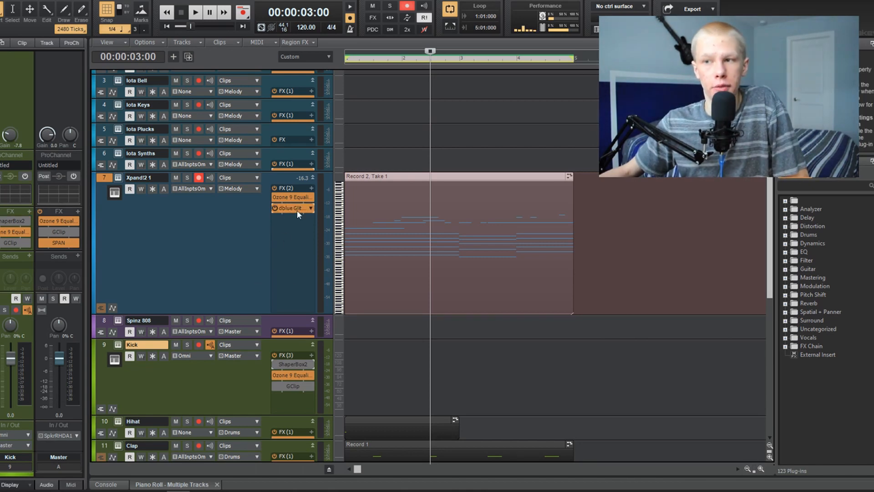
# Step: Open dblue Glitch on the Xpand!2 1 track to view its pattern, close it, and play from the project start
pyautogui.doubleClick(297, 210)
pyautogui.moveTo(224, 0); pyautogui.dragTo(486, 28)
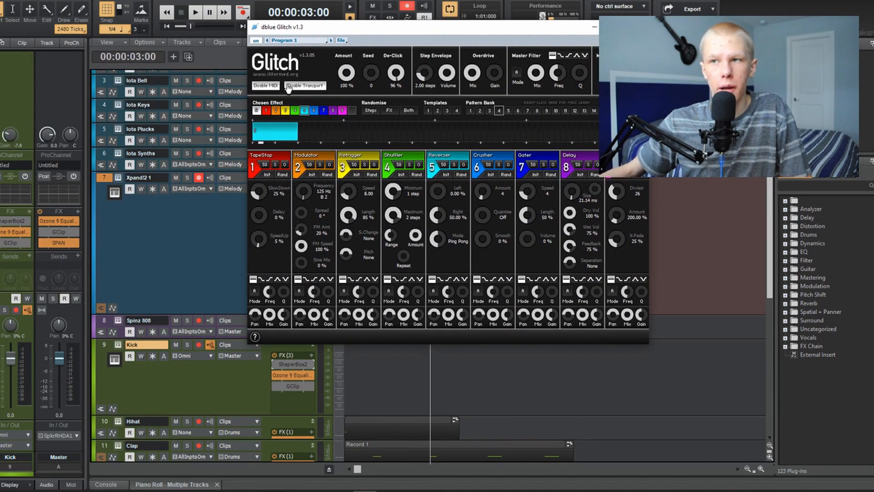
pyautogui.click(638, 26)
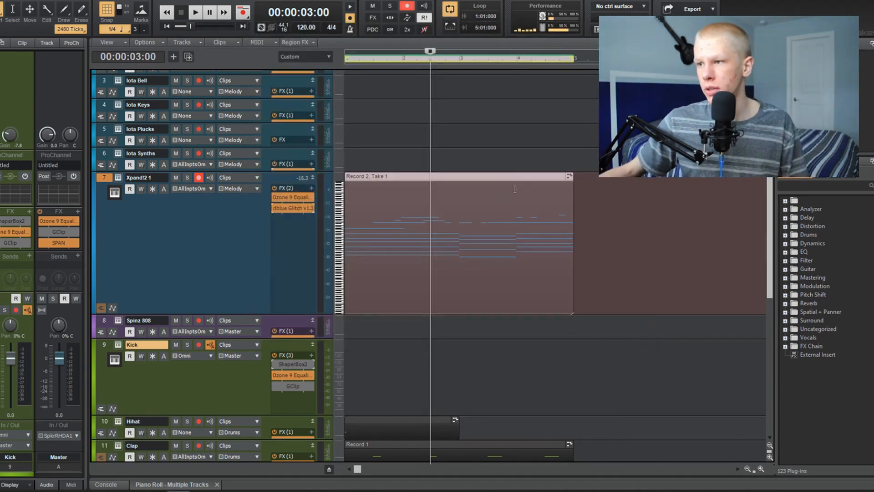
pyautogui.click(511, 146)
pyautogui.press('w')
pyautogui.press('space')
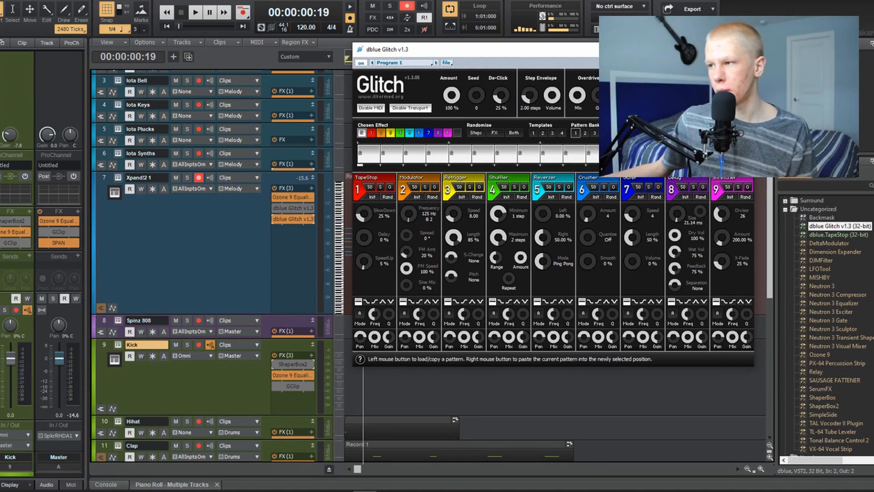
# Step: Load another pattern in the second dblue Glitch, shorten its sequence to a single block, and fill it with the Reverser effect
pyautogui.click(575, 133)
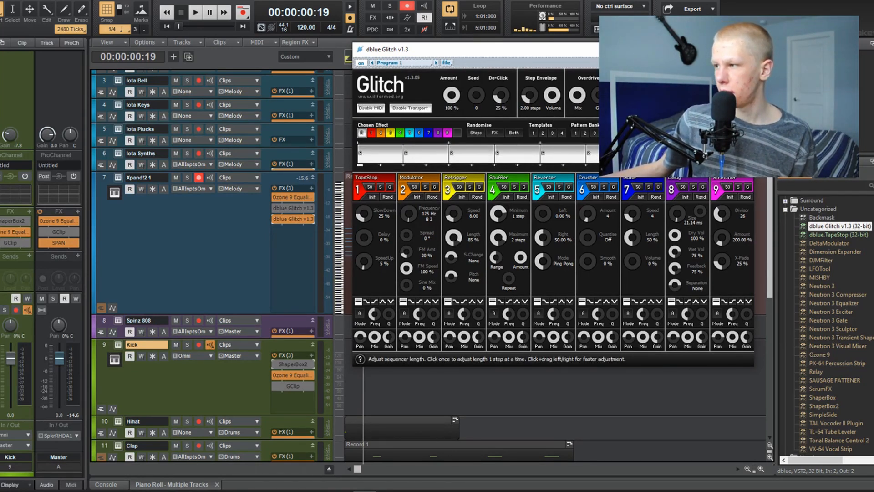
pyautogui.moveTo(738, 154); pyautogui.dragTo(671, 154)
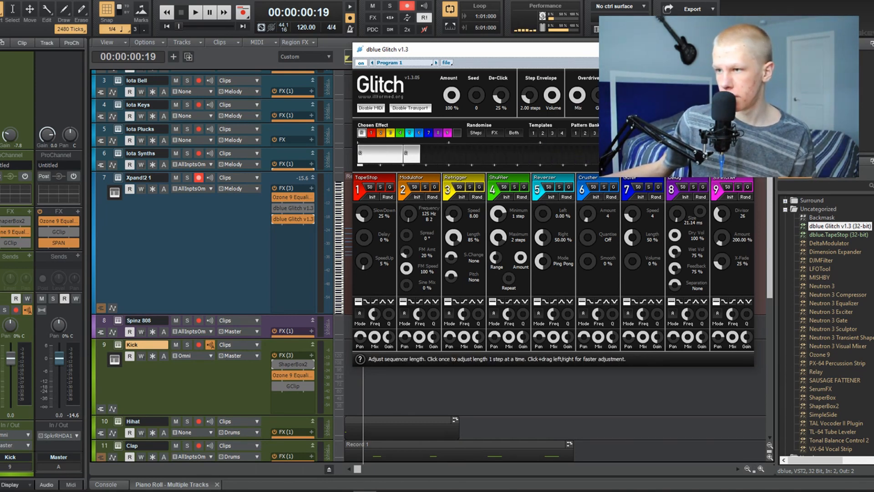
pyautogui.moveTo(733, 132); pyautogui.dragTo(722, 133)
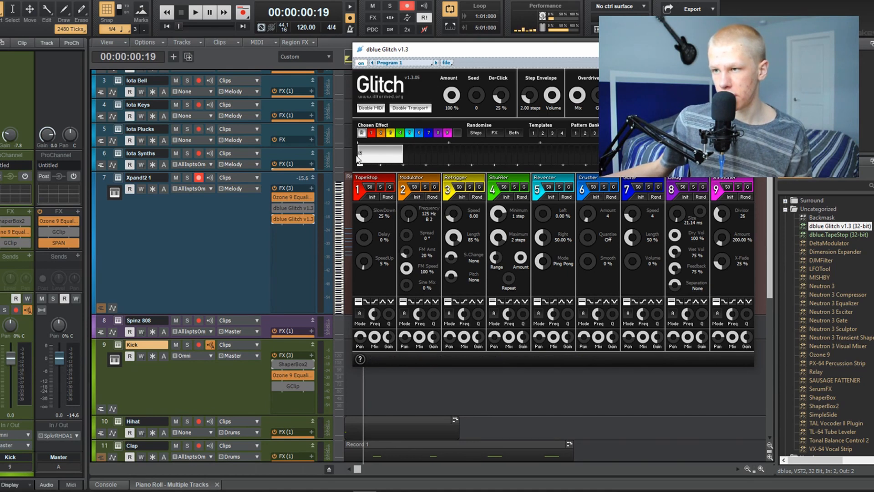
pyautogui.click(388, 135)
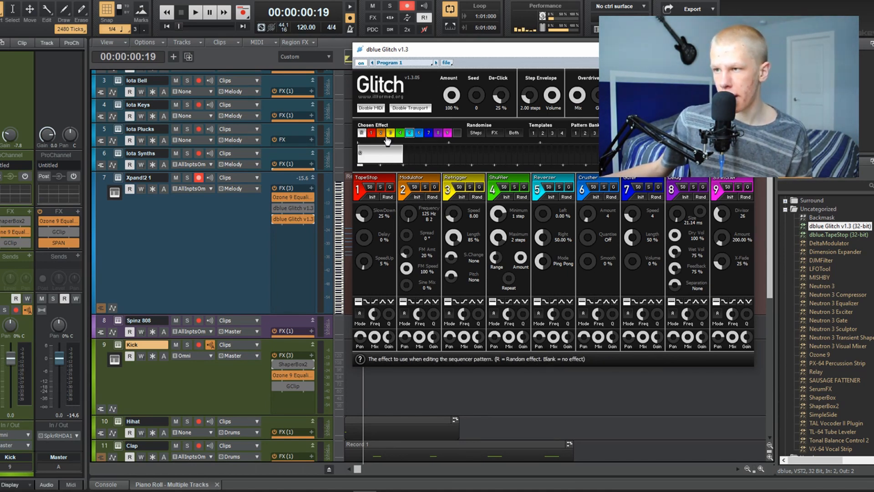
pyautogui.click(364, 155)
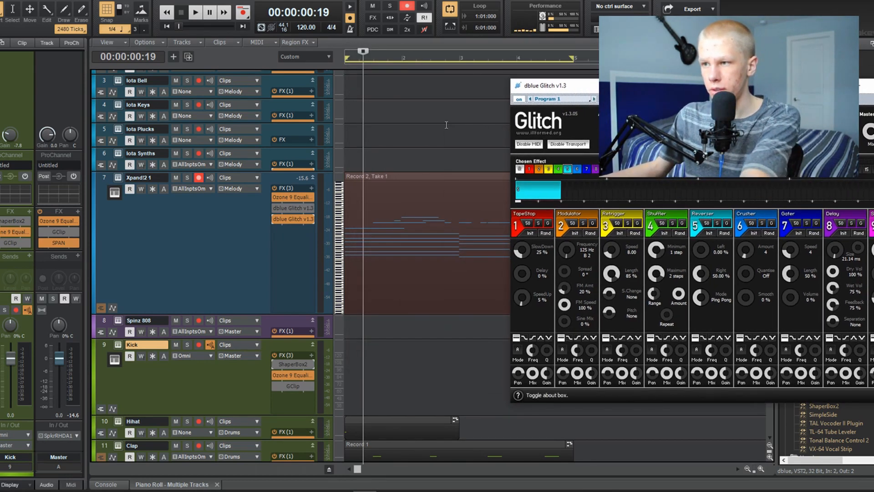
# Step: Play the Xpand!2 1 melody from the project start to hear the Reverser pattern in dblue Glitch
pyautogui.press('w')
pyautogui.press('space')
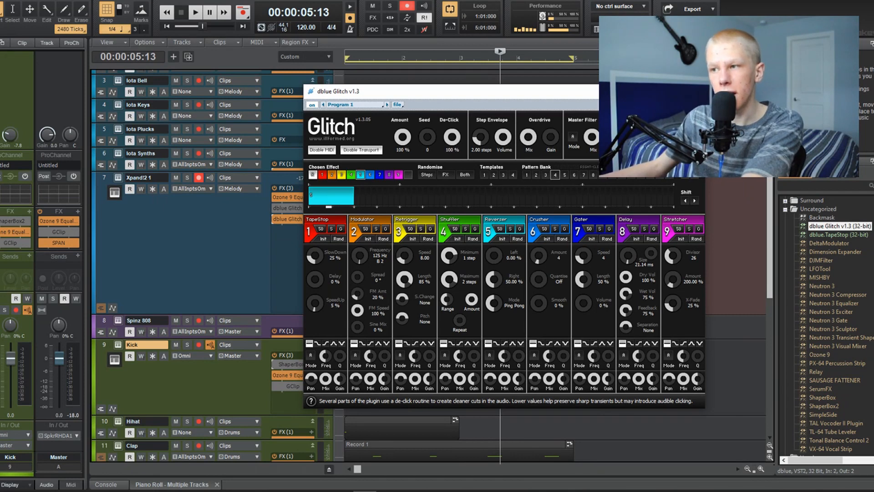
pyautogui.moveTo(431, 94); pyautogui.dragTo(667, 96)
pyautogui.press('space')
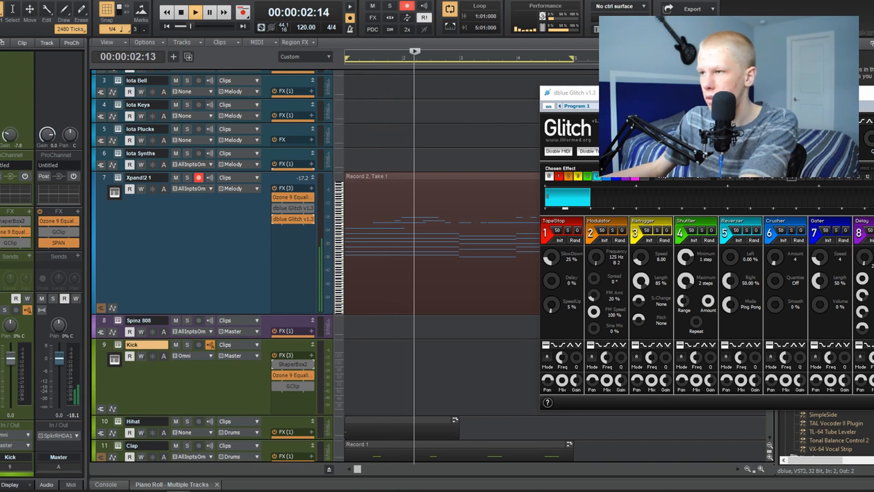
pyautogui.moveTo(708, 98); pyautogui.dragTo(402, 130)
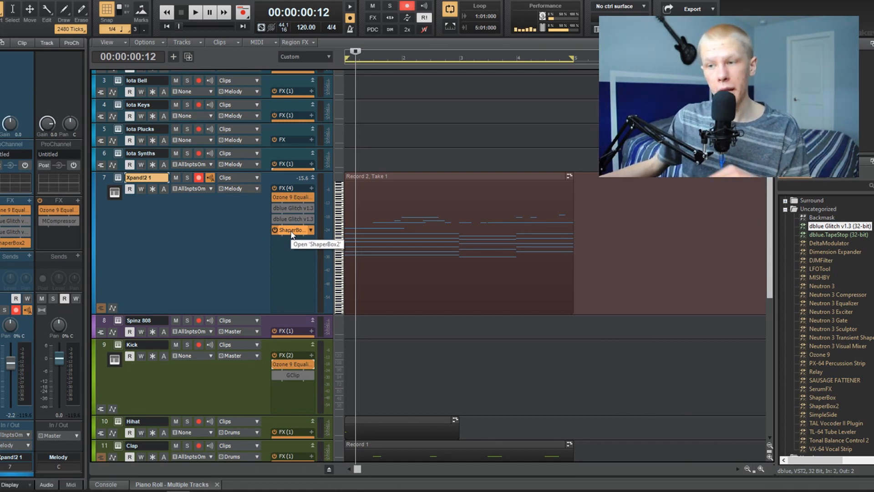
# Step: Open ShaperBox2 on the Xpand!2 1 track and play from the project start to hear its Reverse time curve
pyautogui.doubleClick(291, 231)
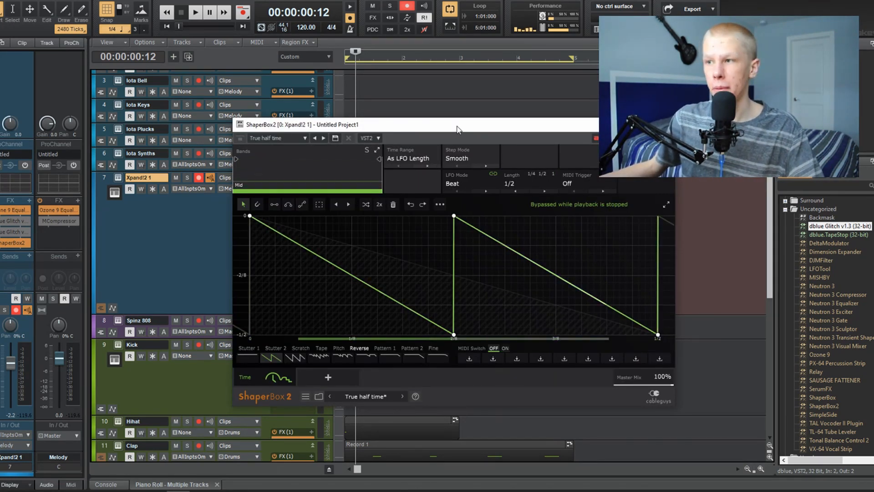
pyautogui.moveTo(458, 129); pyautogui.dragTo(622, 161)
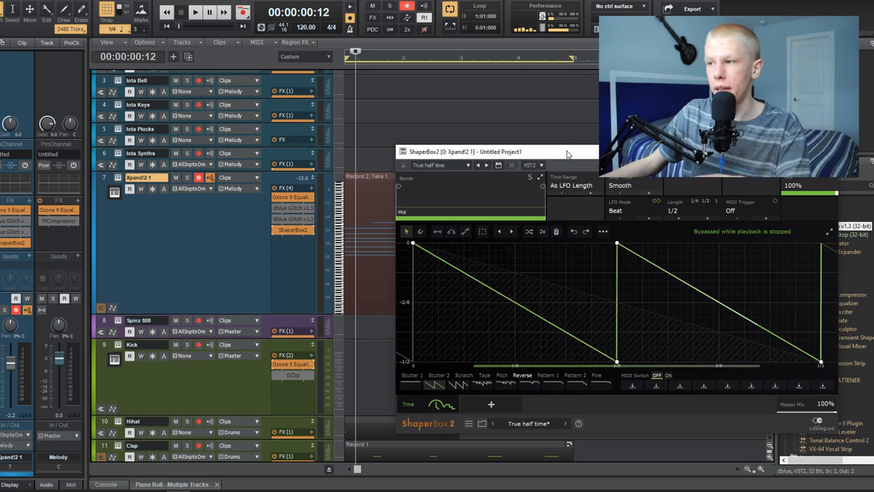
pyautogui.moveTo(568, 151); pyautogui.dragTo(563, 140)
pyautogui.click(370, 133)
pyautogui.press('w')
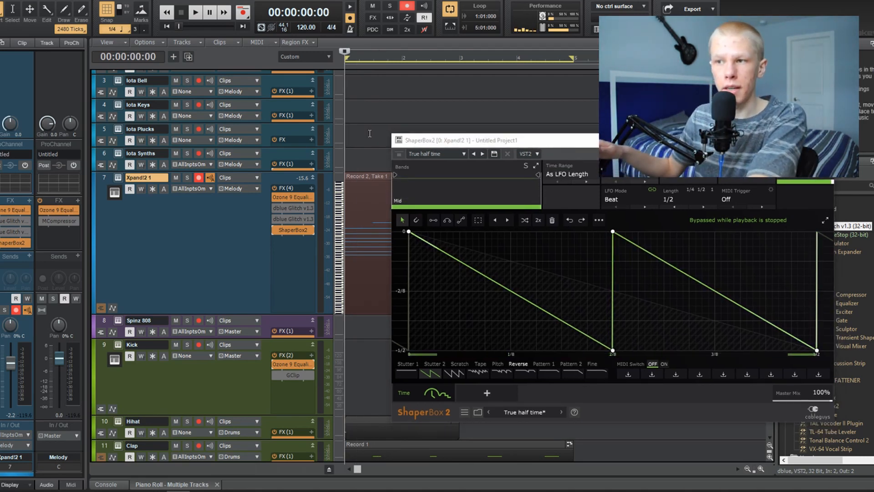
pyautogui.press('space')
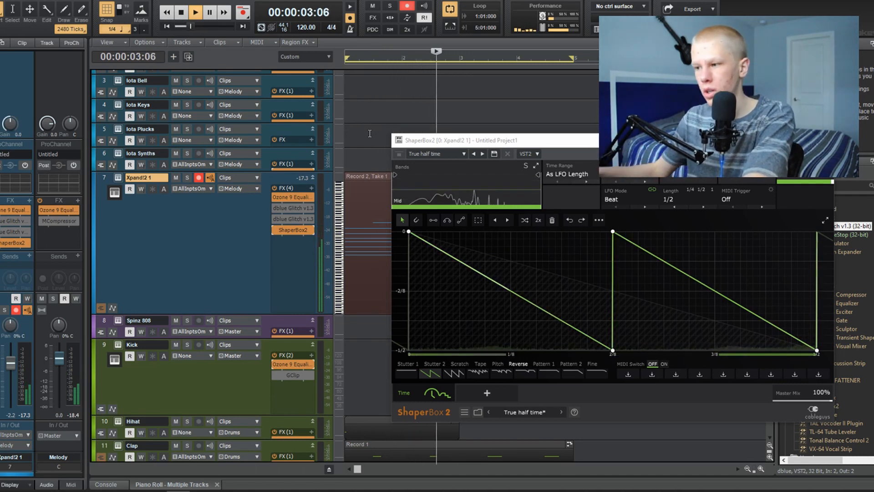
pyautogui.moveTo(471, 140); pyautogui.dragTo(303, 97)
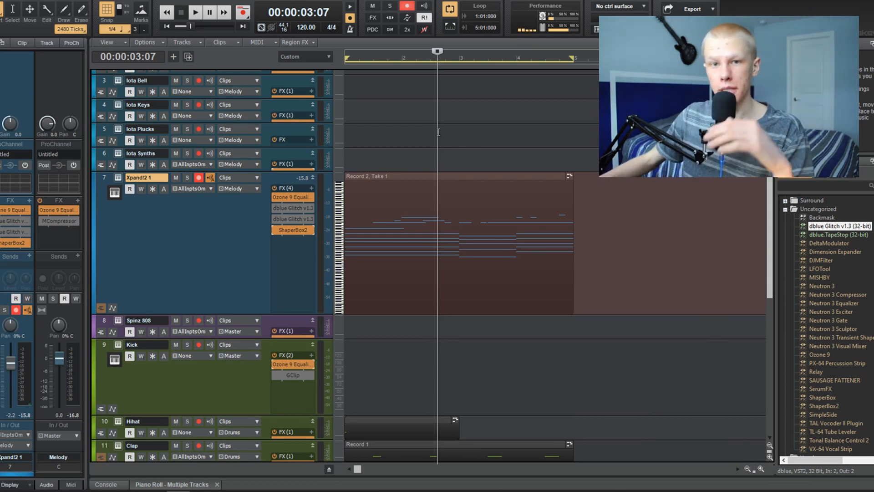
# Step: Apply Retrograde to the Xpand!2 1 MIDI clip and open its reversed notes in the piano roll
pyautogui.click(449, 179)
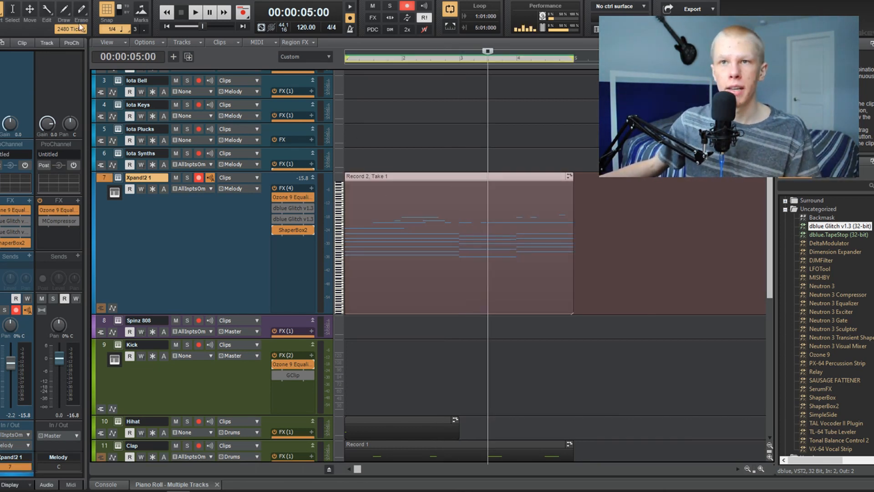
pyautogui.click(81, 1)
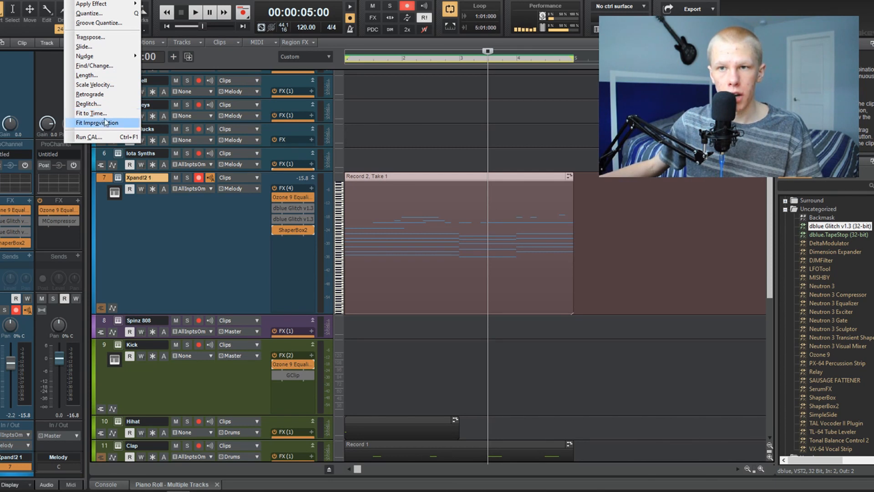
pyautogui.click(108, 96)
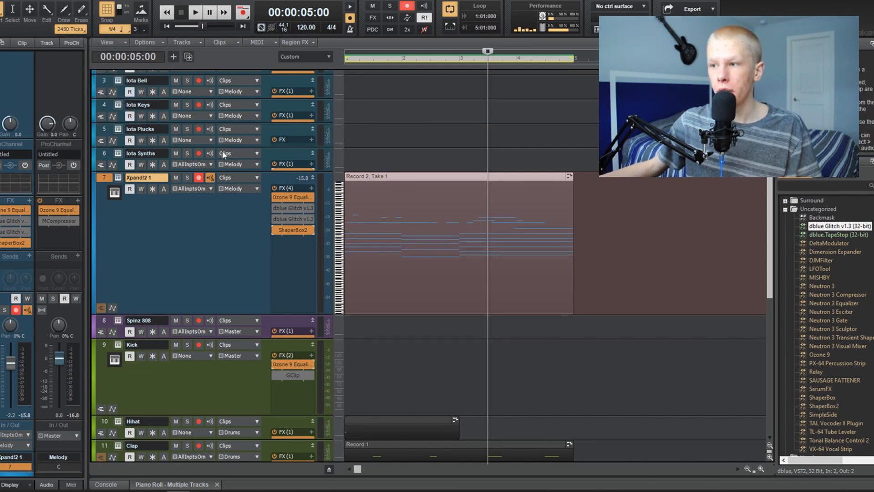
pyautogui.click(423, 213)
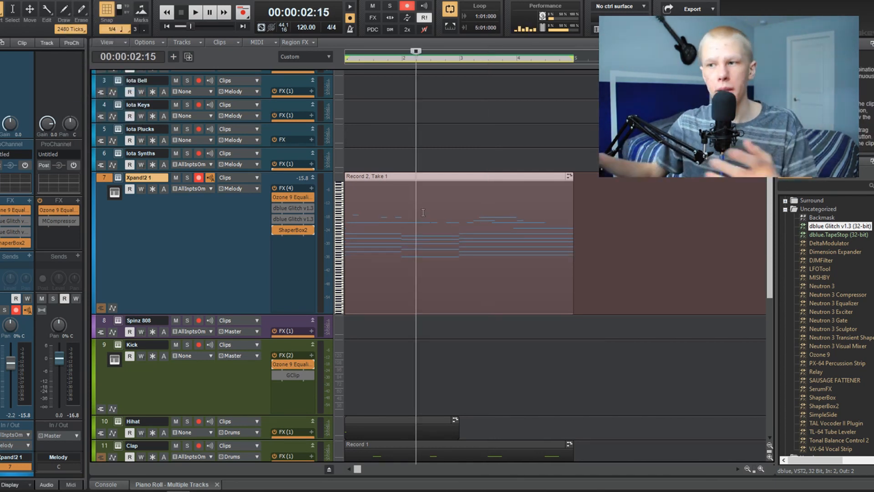
pyautogui.doubleClick(423, 212)
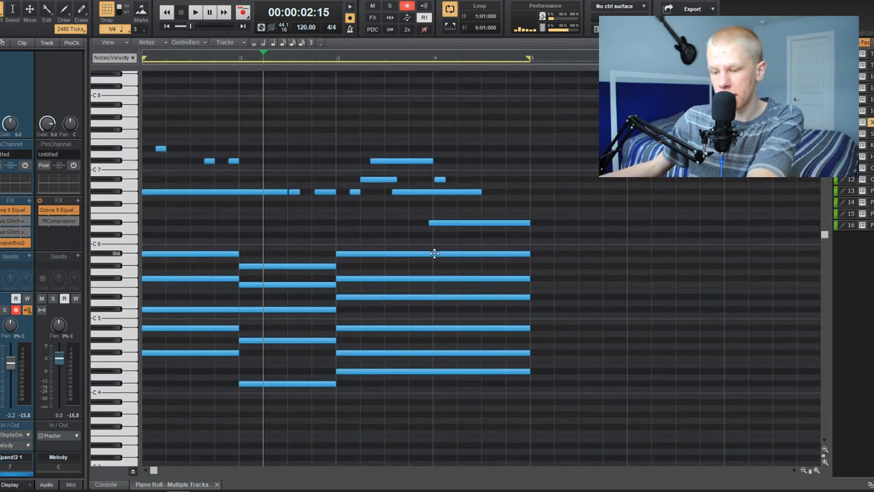
# Step: Undo the Retrograde on the Xpand!2 1 notes, audition the melody, and leave the piano roll
pyautogui.hotkey('ctrl', 'z')
pyautogui.click(609, 277)
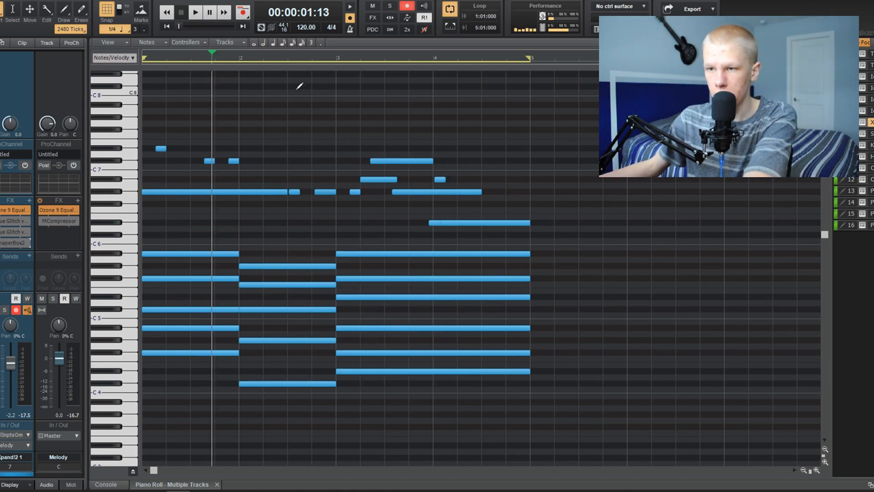
pyautogui.press('space')
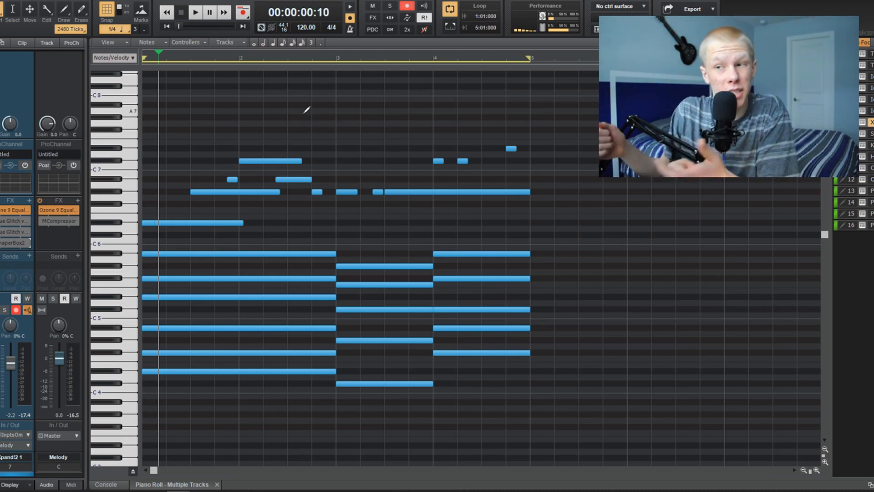
pyautogui.press('d')
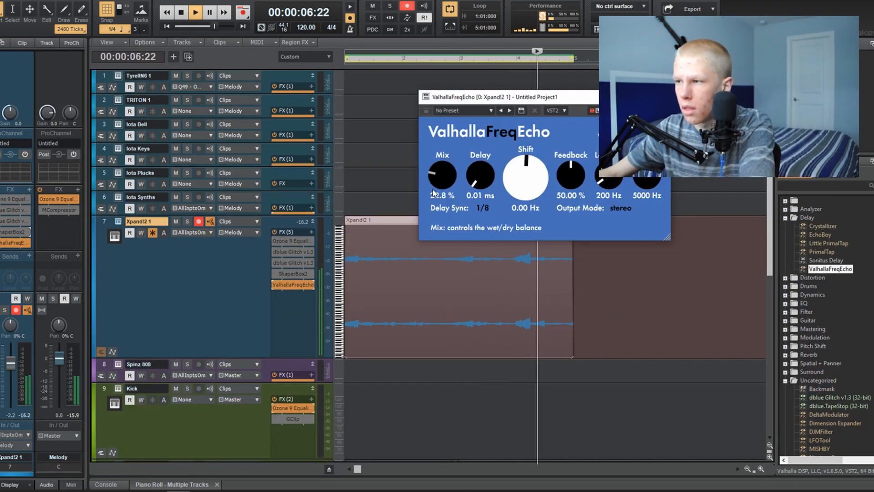
# Step: Set ValhallaFreqEcho on the Xpand!2 1 track to 18.0 % mix, 9900 Hz high cut and 1/16 delay sync
pyautogui.moveTo(432, 197); pyautogui.dragTo(433, 199)
pyautogui.moveTo(646, 176); pyautogui.dragTo(646, 158)
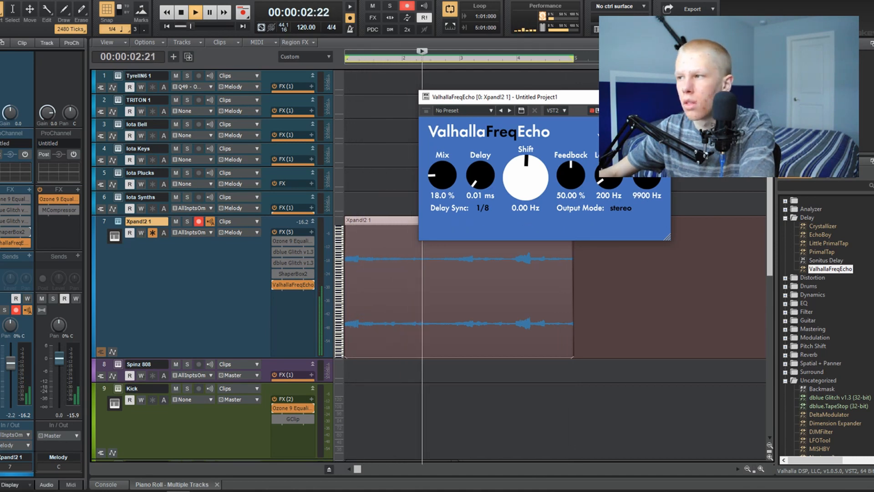
pyautogui.click(660, 97)
pyautogui.doubleClick(287, 285)
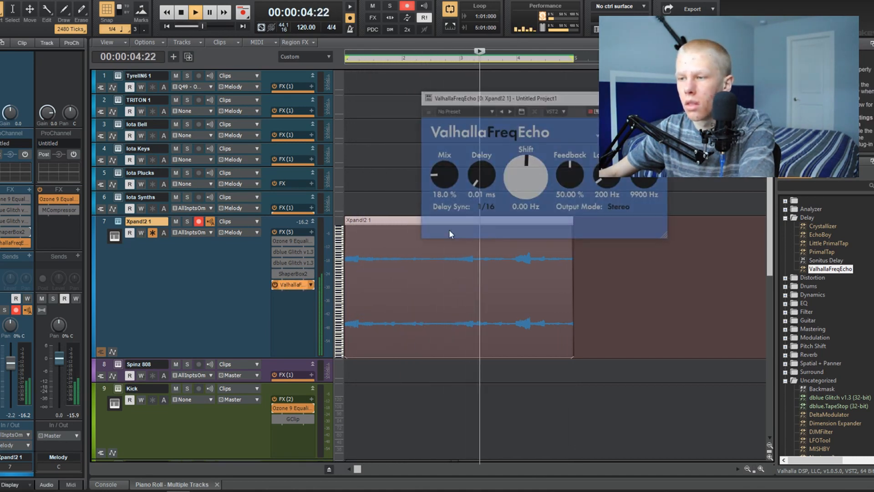
pyautogui.click(661, 97)
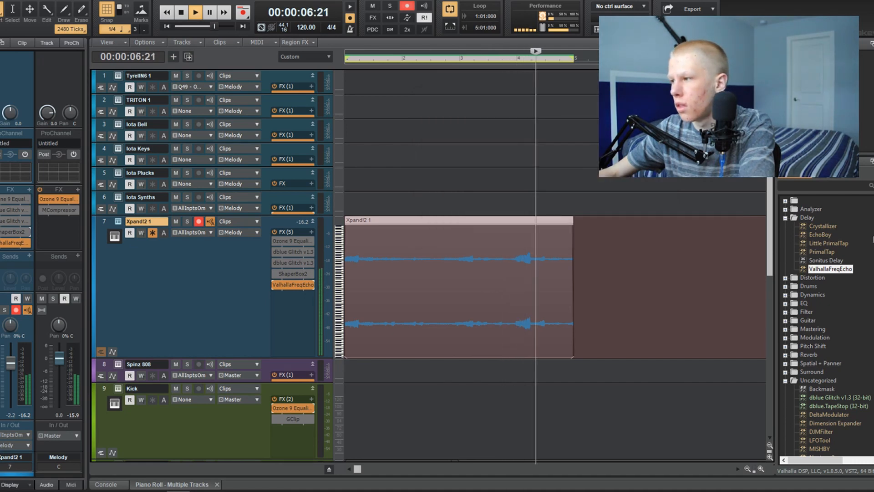
# Step: Add the Raum reverb after ValhallaFreqEcho on the Xpand!2 1 track with its mix at 20.5 %
pyautogui.scroll(-10, 840, 317)
pyautogui.scroll(4, 831, 314)
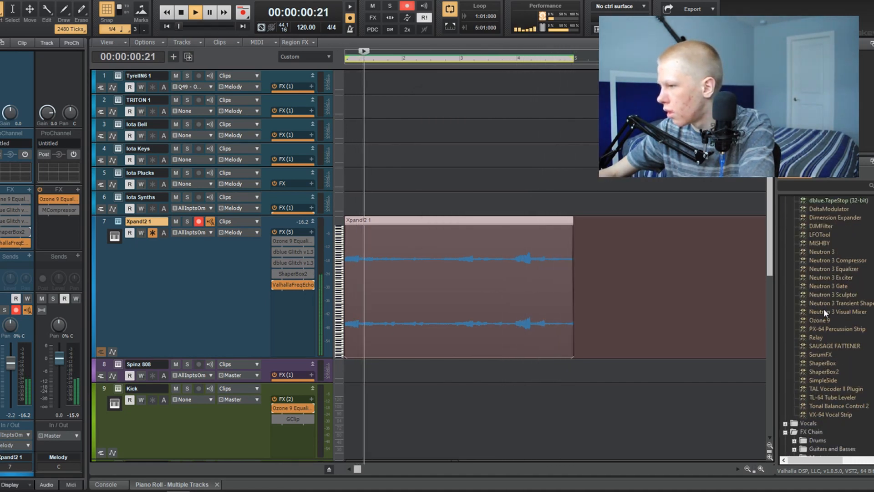
pyautogui.scroll(7, 824, 269)
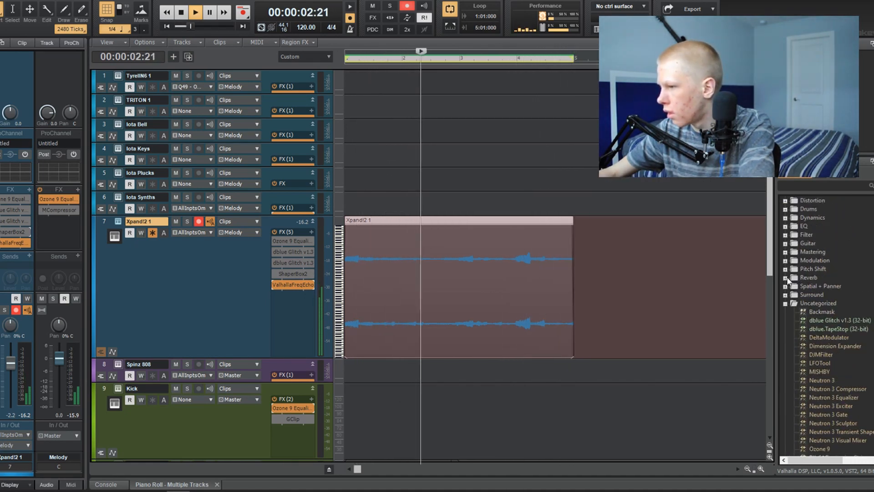
pyautogui.moveTo(818, 312); pyautogui.dragTo(300, 304)
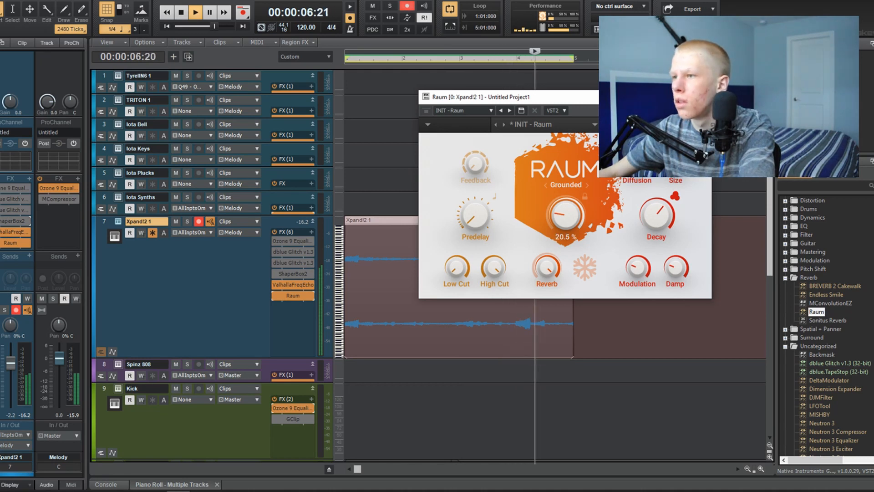
pyautogui.click(702, 97)
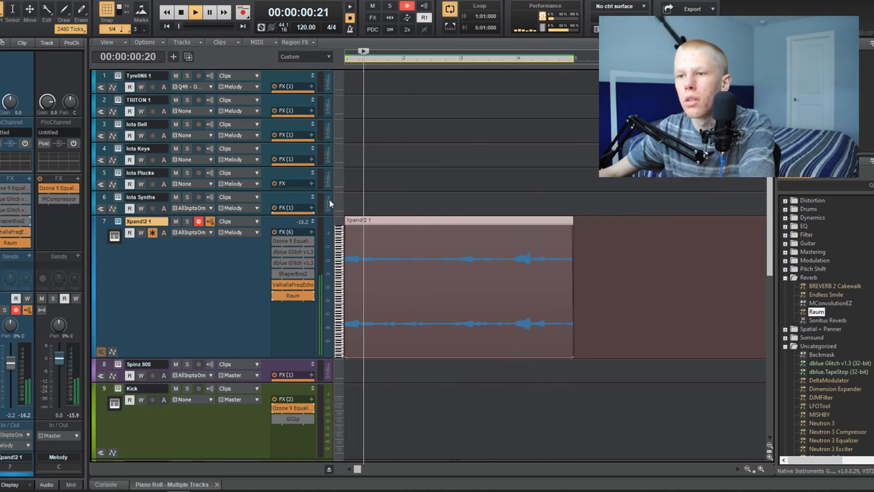
pyautogui.scroll(-3, 319, 200)
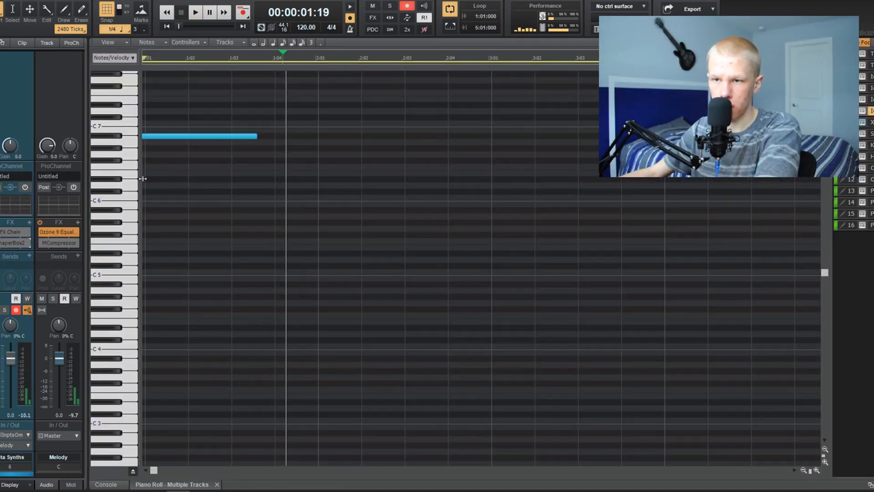
# Step: Add an Eb6 note at the start of bar 1 and Ab6 and Db6 notes at bar 2 in Iota Synths, auditioning them
pyautogui.click(148, 179)
pyautogui.press('space')
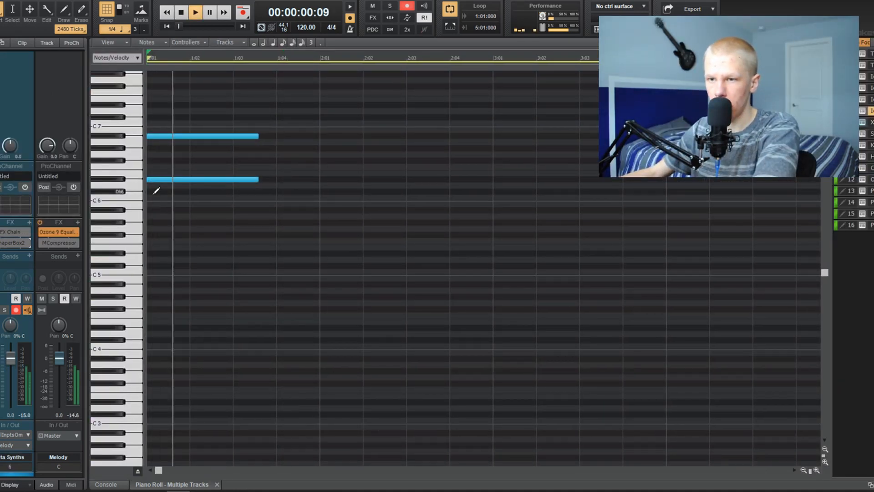
pyautogui.click(324, 147)
pyautogui.click(322, 192)
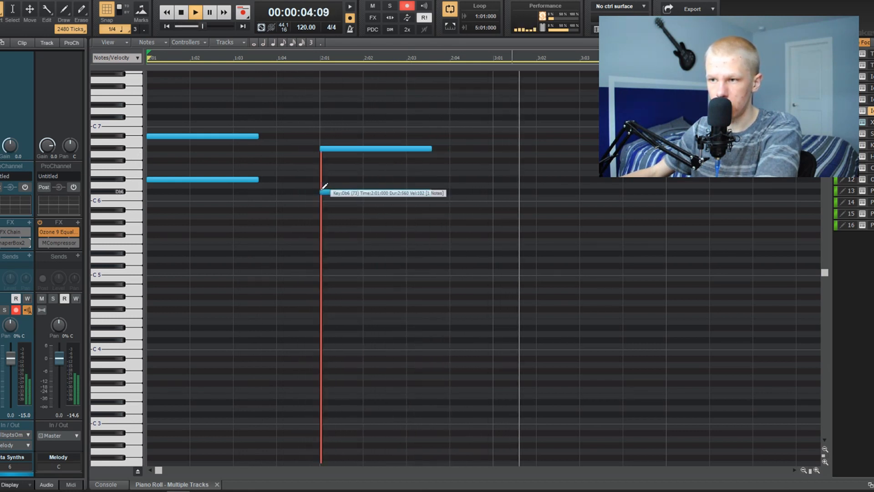
pyautogui.press('space')
pyautogui.press('space')
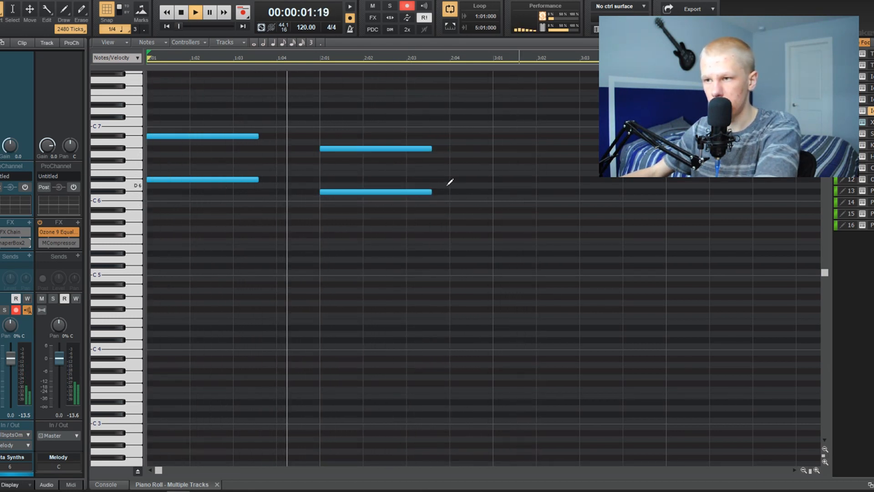
# Step: Add Gb6 and Bb5 notes at the start of bar 3 and a Bb5 note at bar 4 in the Iota Synths clip
pyautogui.click(497, 160)
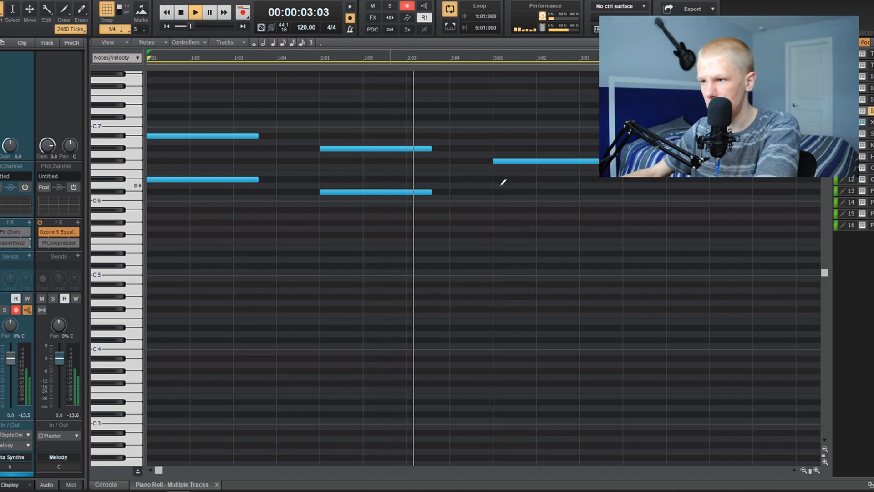
pyautogui.click(497, 210)
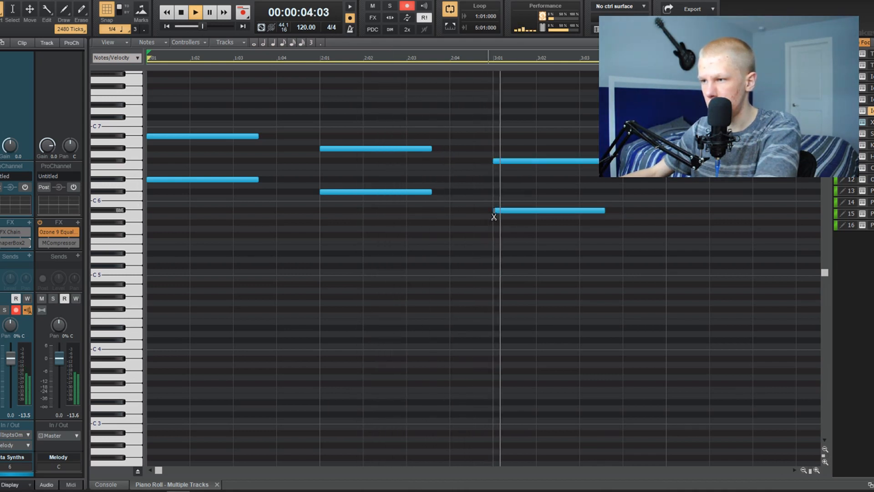
pyautogui.click(668, 216)
pyautogui.moveTo(687, 217)
pyautogui.mouseDown()
pyautogui.moveTo(684, 181)
pyautogui.moveTo(683, 212)
pyautogui.mouseUp()
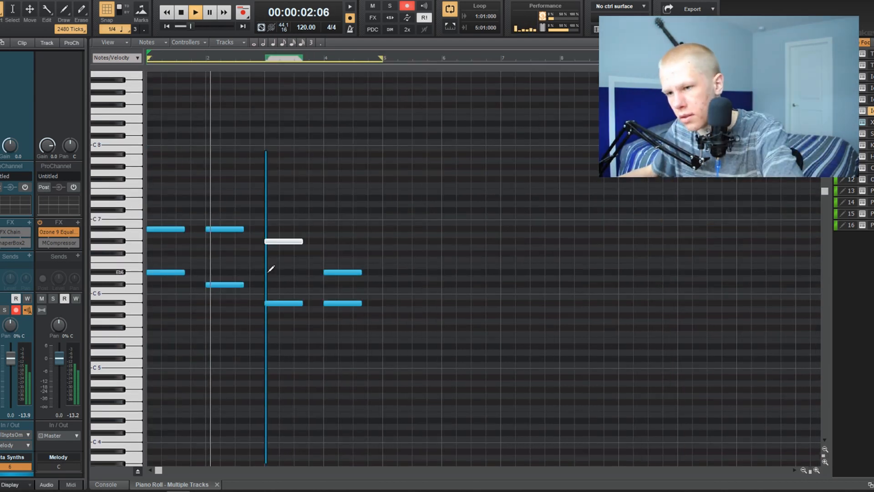
# Step: Add an Eb6 note aligned to the start of bar 3 and raise the lower bar 4 note to Bb6
pyautogui.click(270, 271)
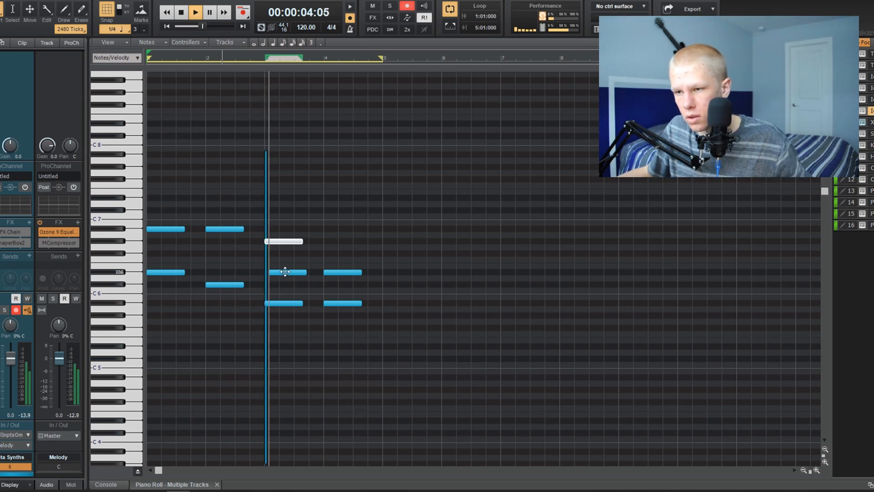
pyautogui.moveTo(277, 273); pyautogui.dragTo(284, 269)
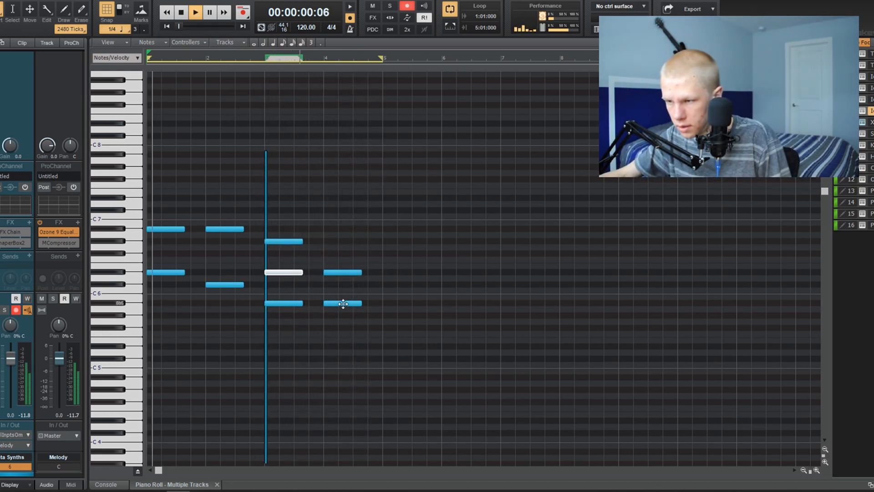
pyautogui.moveTo(342, 303); pyautogui.dragTo(345, 241)
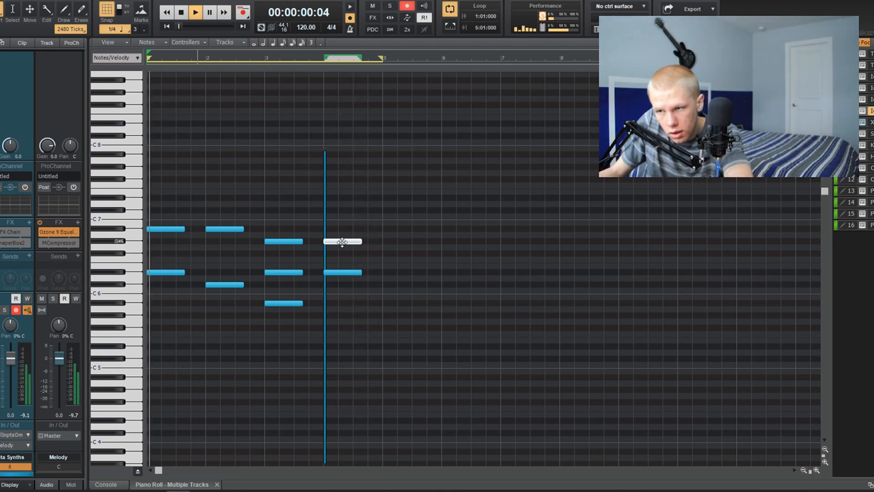
pyautogui.moveTo(343, 241); pyautogui.dragTo(343, 230)
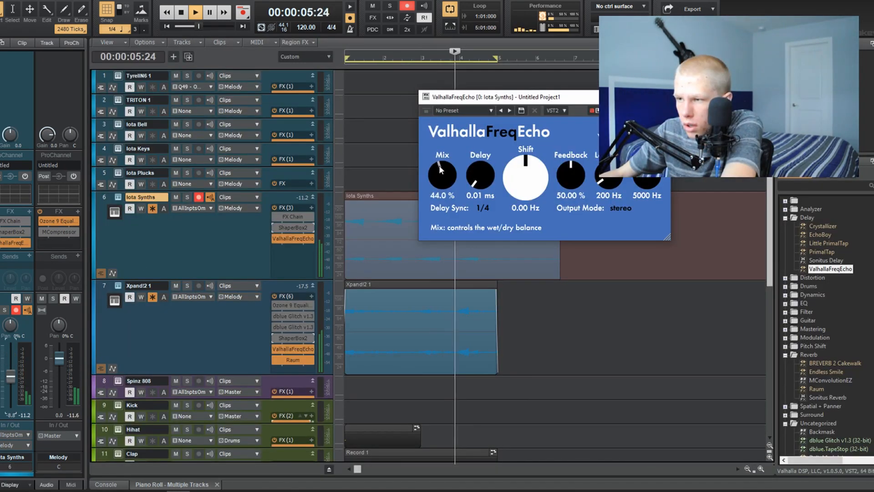
# Step: Set ValhallaFreqEcho on the Iota Synths track to 43.6 % mix with an adjusted high cut, and add Raum after it
pyautogui.moveTo(440, 169); pyautogui.dragTo(441, 166)
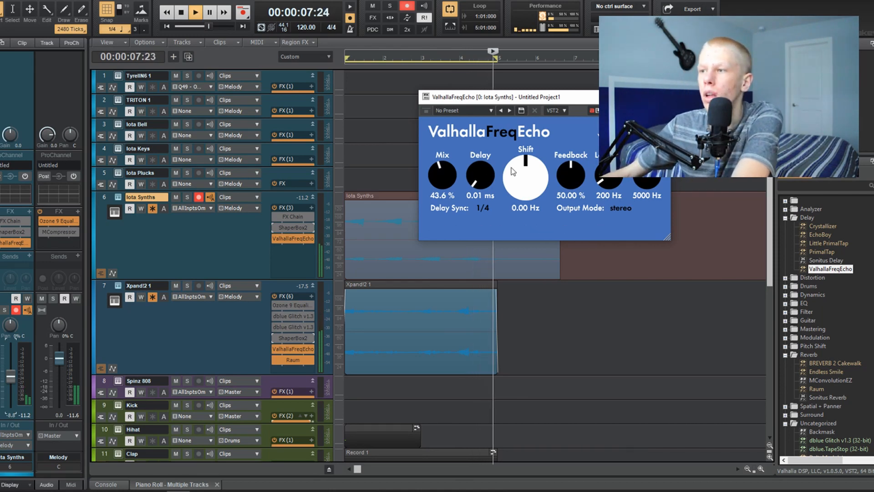
pyautogui.click(661, 97)
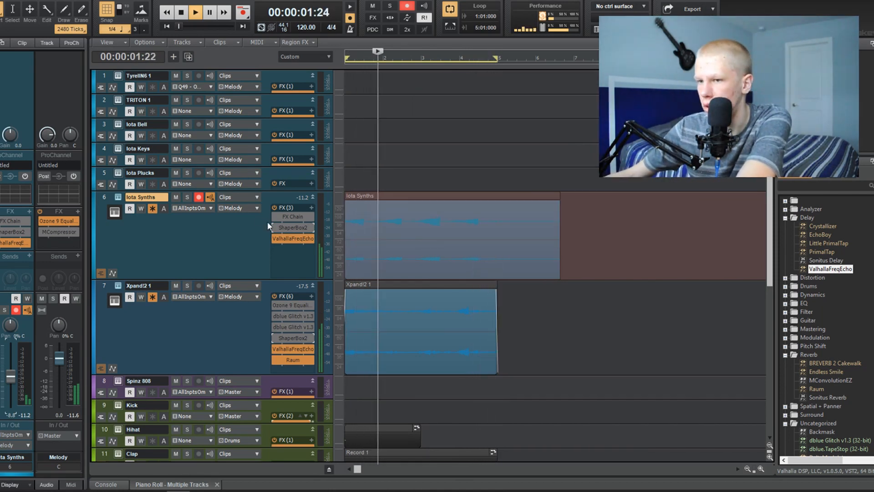
pyautogui.doubleClick(303, 238)
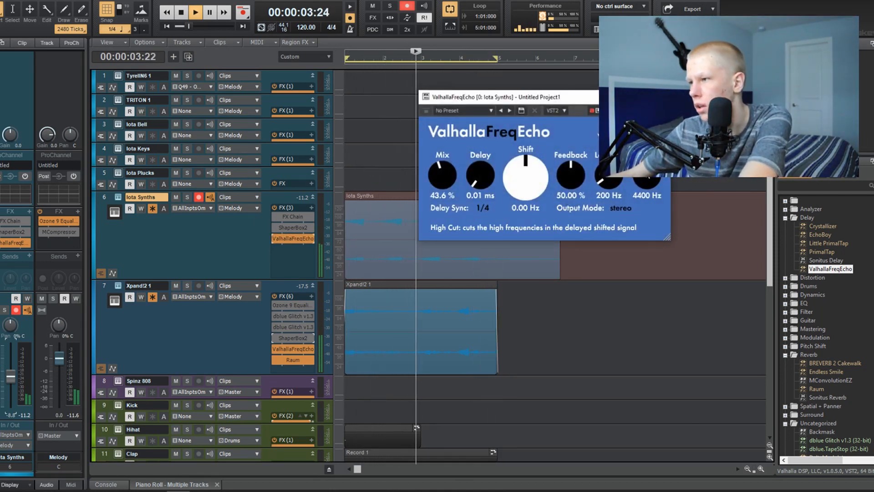
pyautogui.moveTo(647, 172); pyautogui.dragTo(647, 141)
pyautogui.click(661, 96)
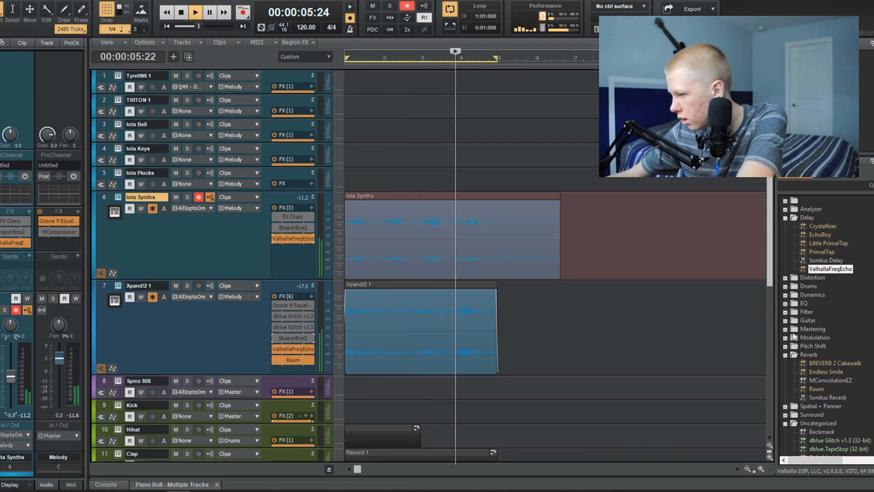
pyautogui.scroll(-6, 813, 297)
pyautogui.moveTo(822, 234); pyautogui.dragTo(300, 269)
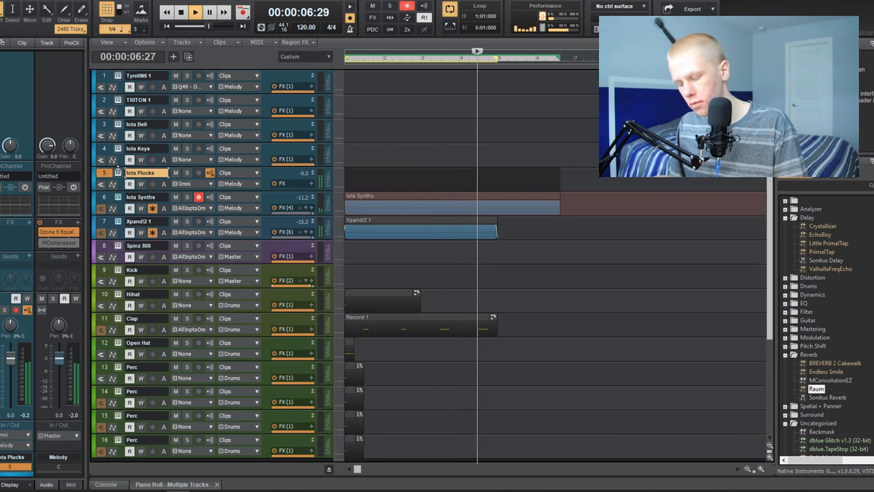
# Step: Stop playback and record a new melody take on the Iota Plucks track from the start of the project
pyautogui.press('space')
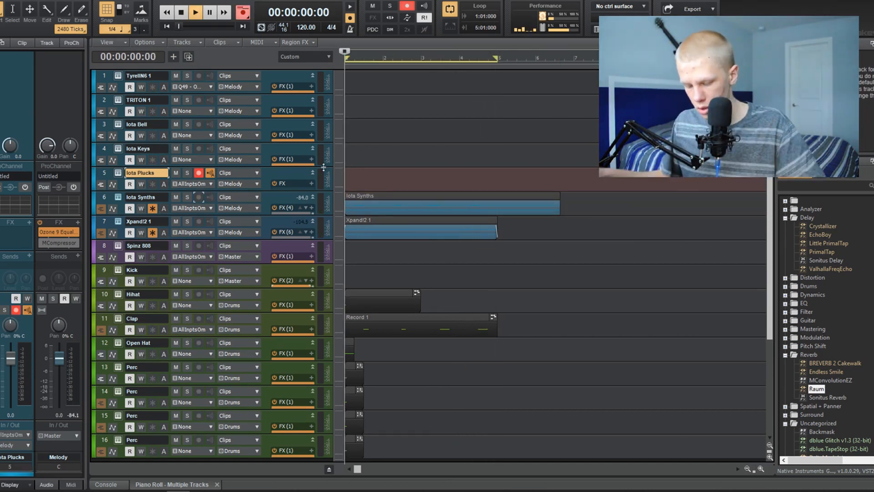
pyautogui.press('r')
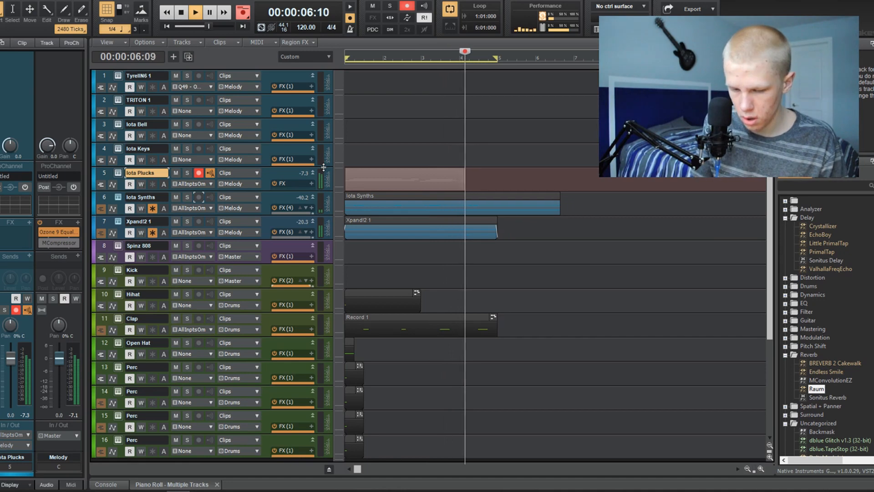
pyautogui.press('space')
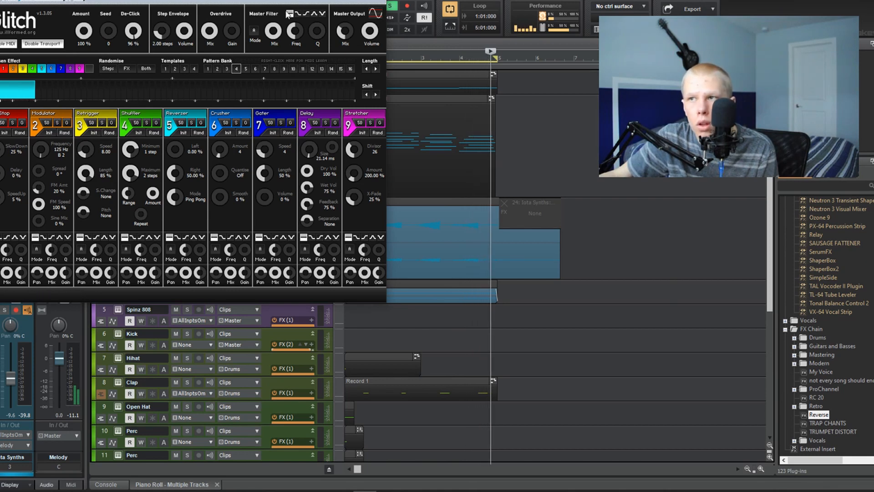
# Step: Set De-Click to 100 % in dblue Glitch inside the Reverse chain on Iota Plucks, and clear the track solo
pyautogui.moveTo(133, 32); pyautogui.dragTo(133, 23)
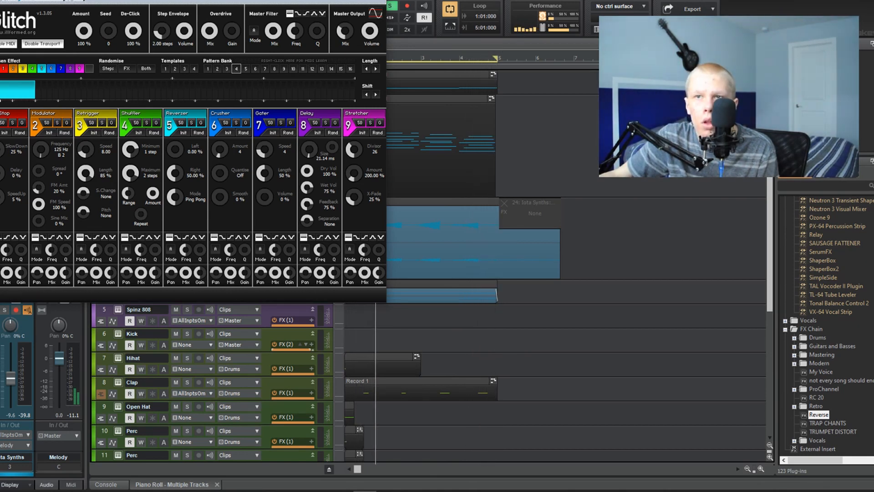
pyautogui.click(379, 1)
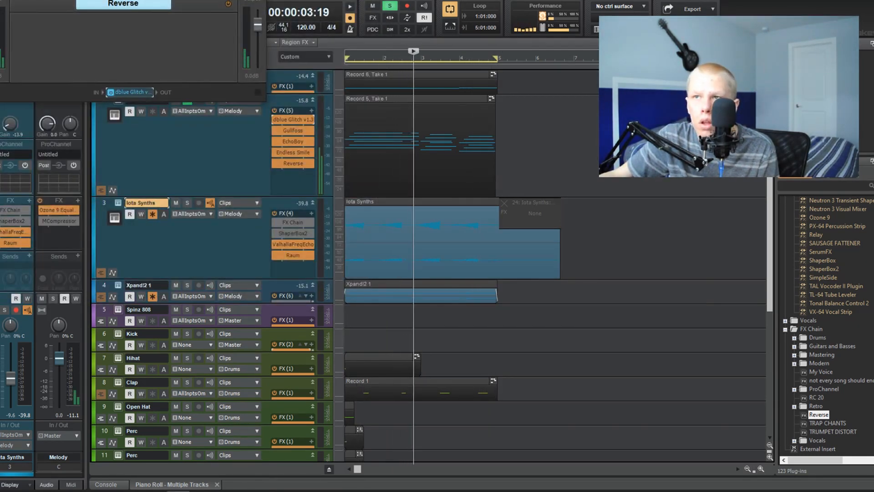
pyautogui.click(265, 1)
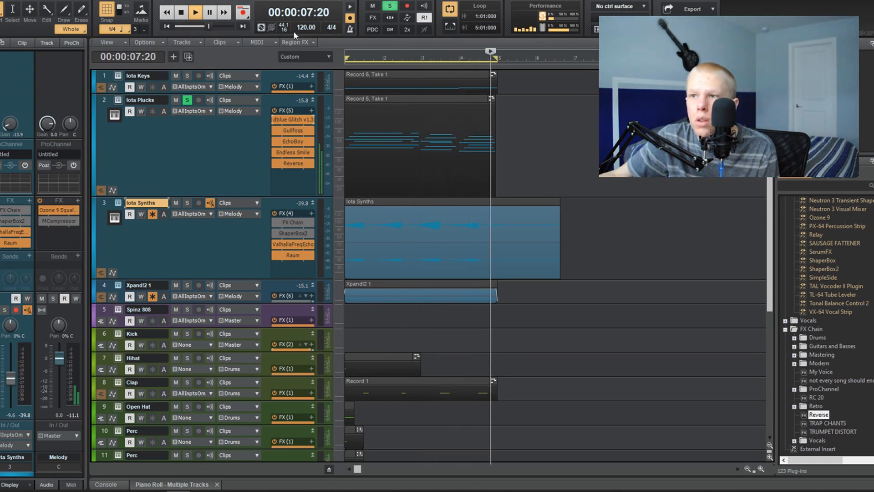
pyautogui.click(390, 7)
# Step: Transpose the selected melody and Spinz 808 clips by 3 semitones, audio included, and play them back
pyautogui.click(223, 167)
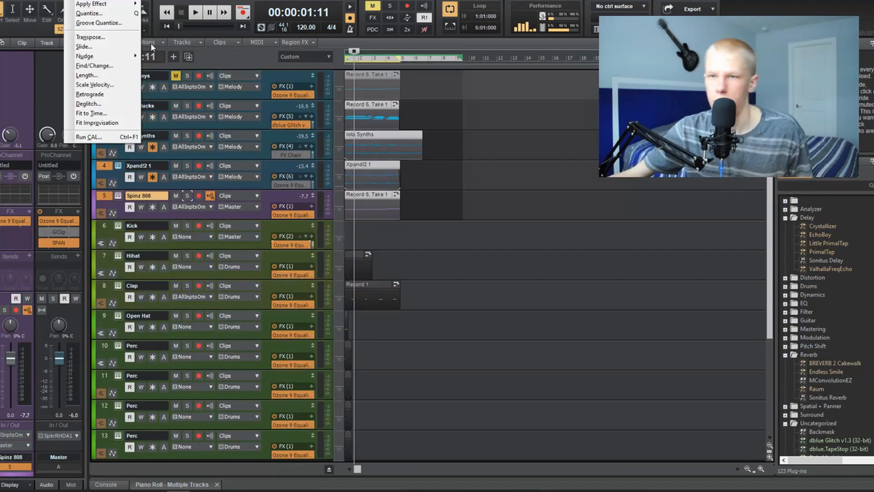
pyautogui.click(132, 36)
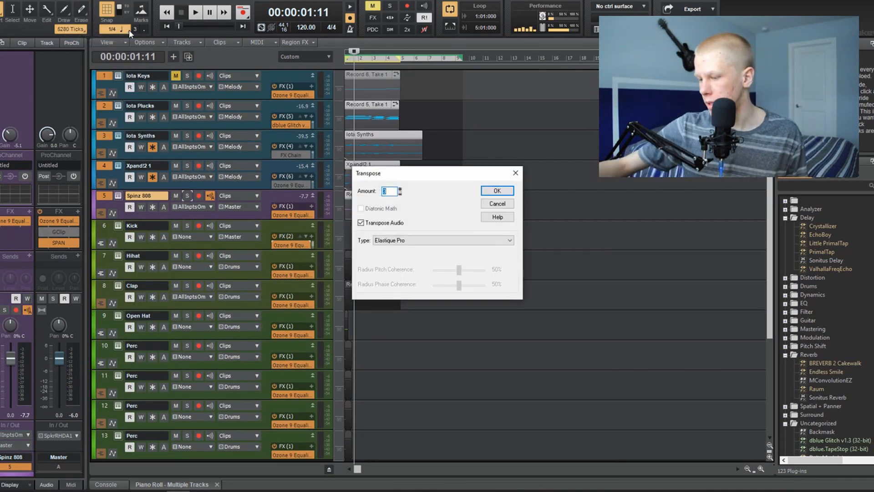
pyautogui.write('3')
pyautogui.press('Return')
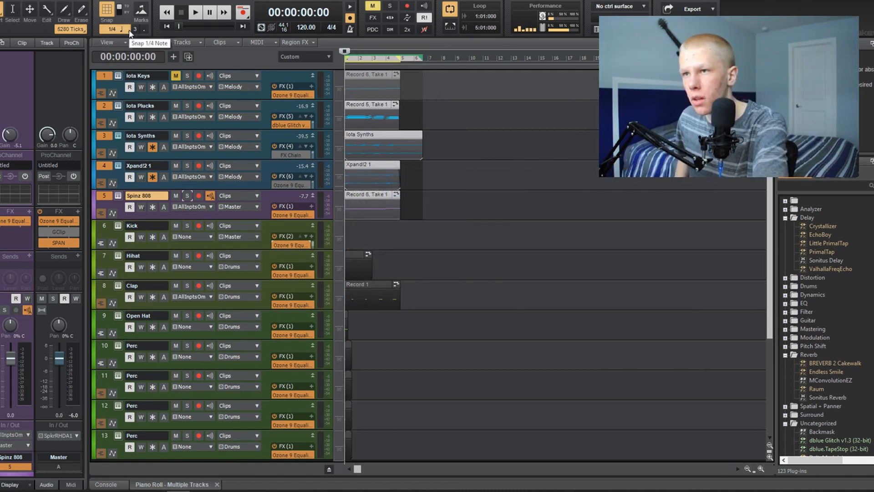
pyautogui.press('space')
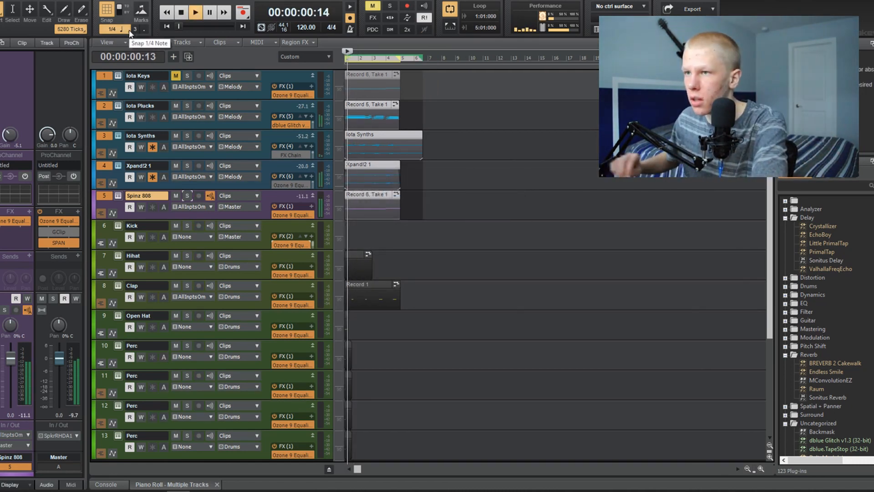
# Step: Select and quantize all notes in the Spinz 808 clip
pyautogui.scroll(3, 390, 215)
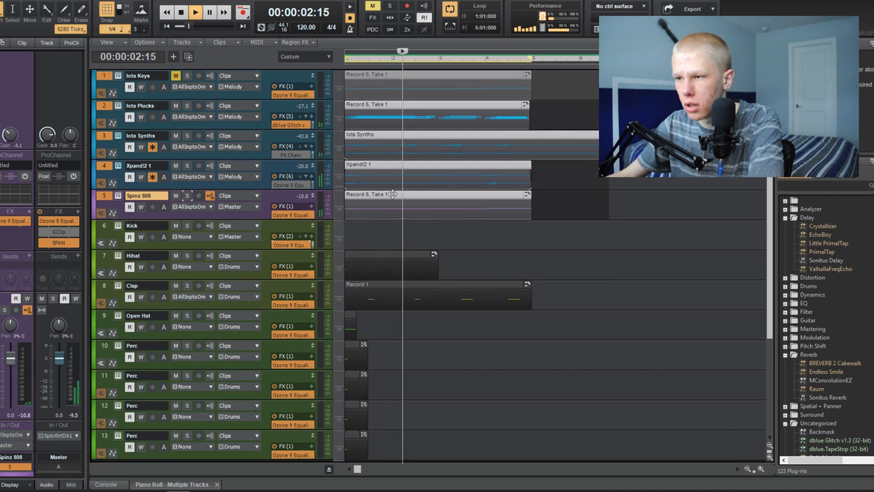
pyautogui.doubleClick(392, 194)
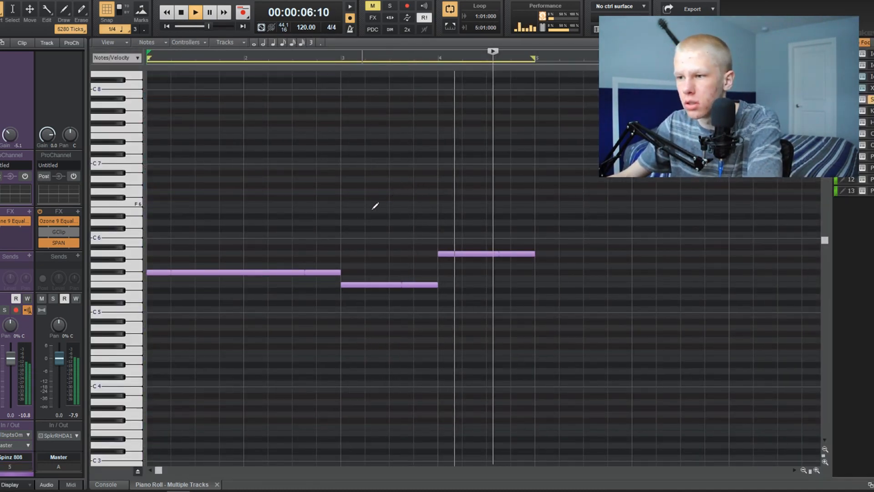
pyautogui.press('d')
pyautogui.doubleClick(376, 194)
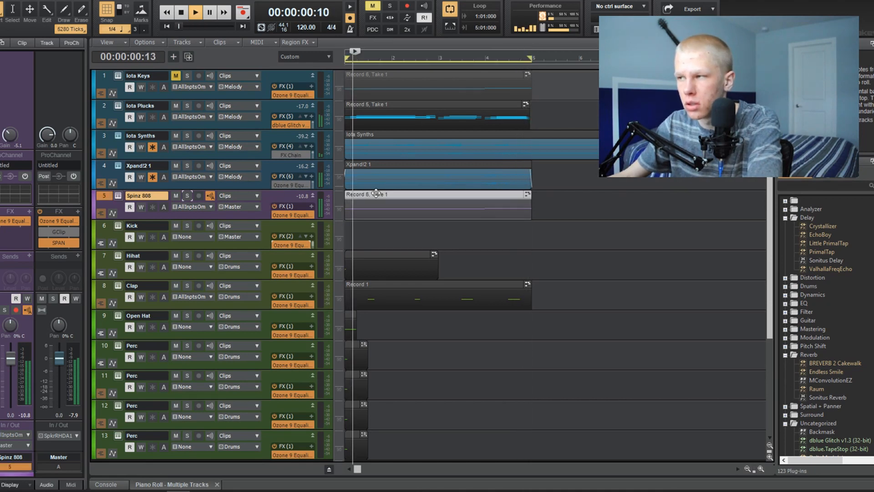
pyautogui.hotkey('ctrl', 'a')
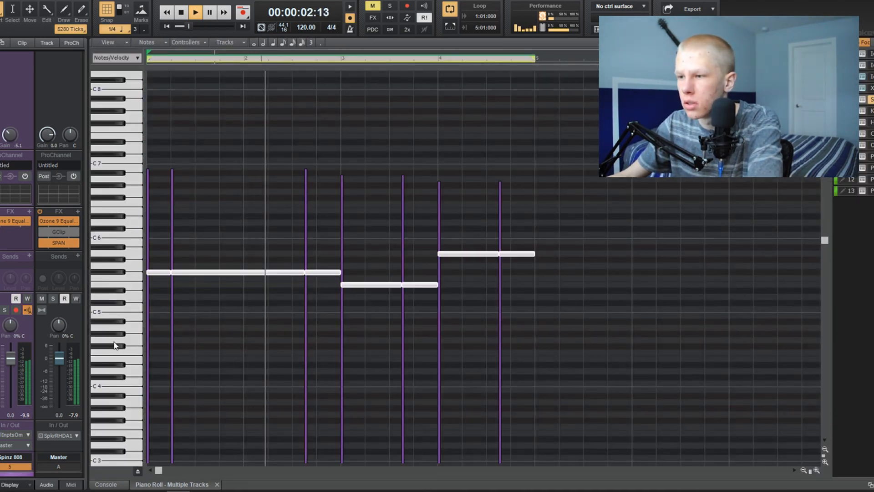
pyautogui.press('q')
pyautogui.press('Return')
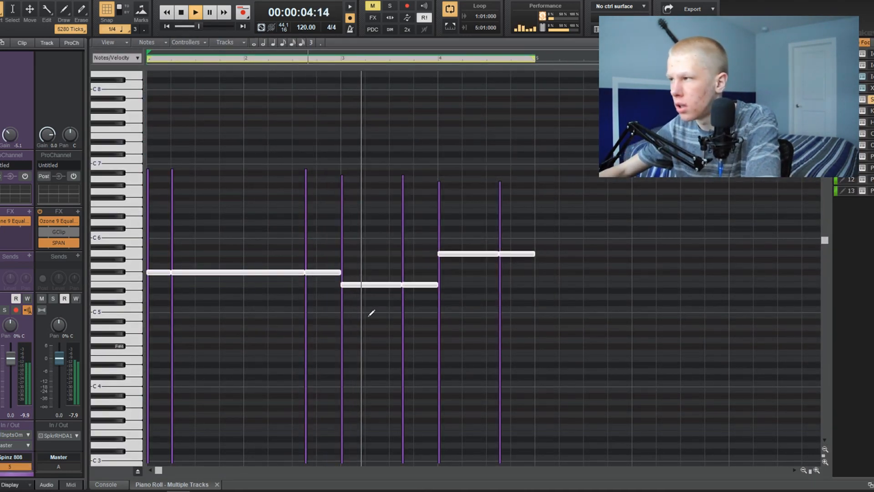
# Step: Copy the Spinz 808 clip to the Kick track and place all of its notes on C5
pyautogui.press('d')
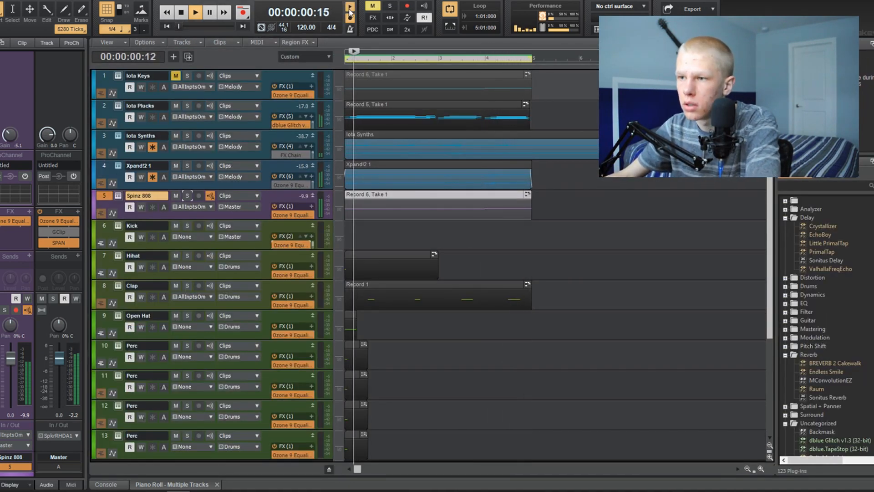
pyautogui.press('d')
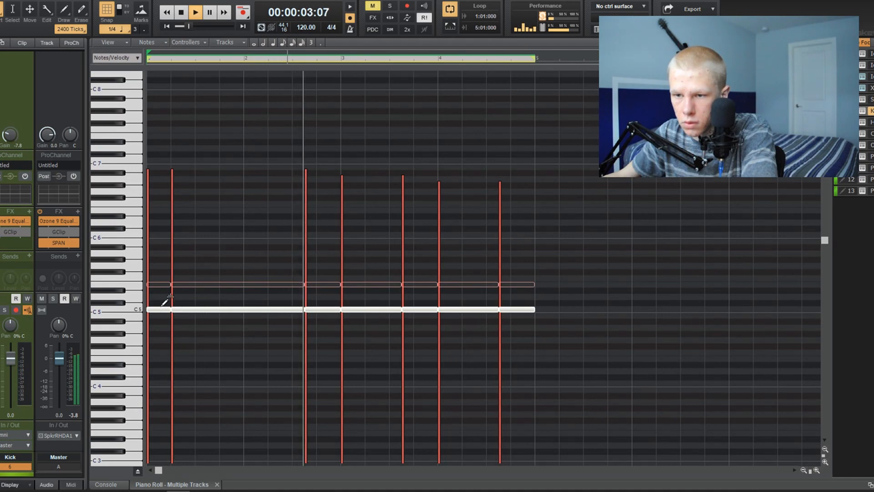
pyautogui.press('d')
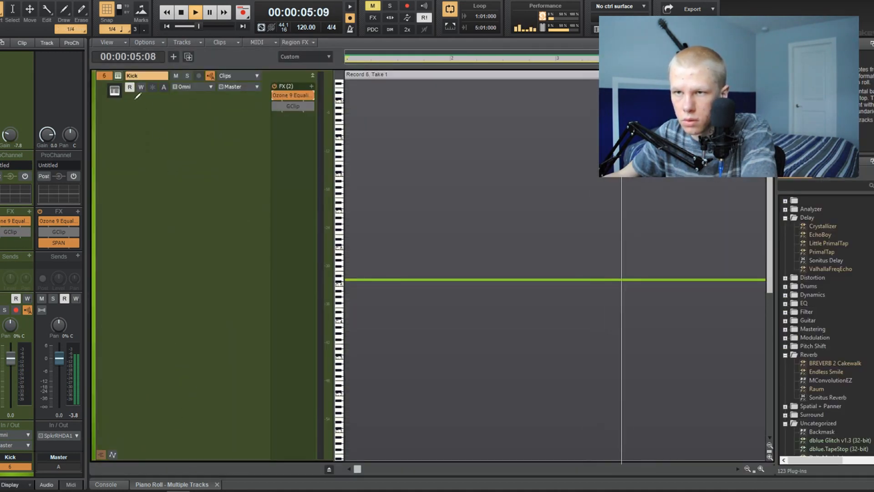
# Step: Load PV_Kick ( Kush ).wav from the PVLACE Drumkit Vol.1 Kicks folder into the Kick track's Komplete Kontrol and close the plug-in
pyautogui.click(118, 76)
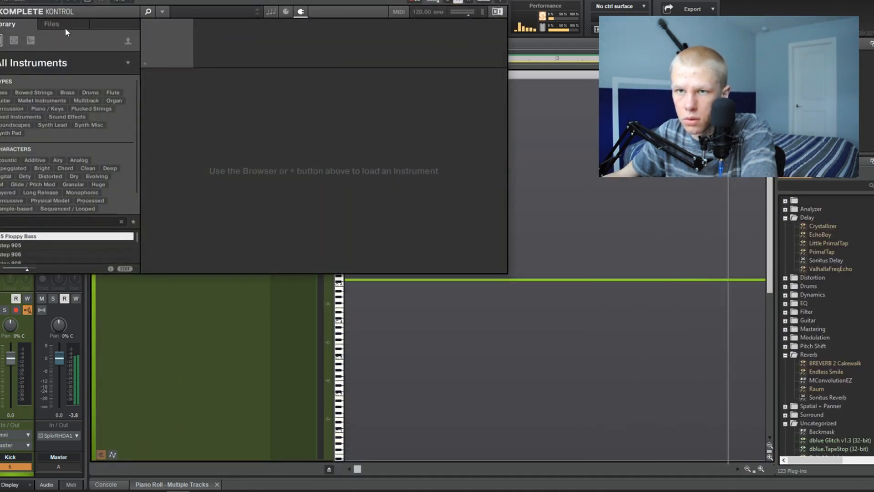
pyautogui.click(51, 23)
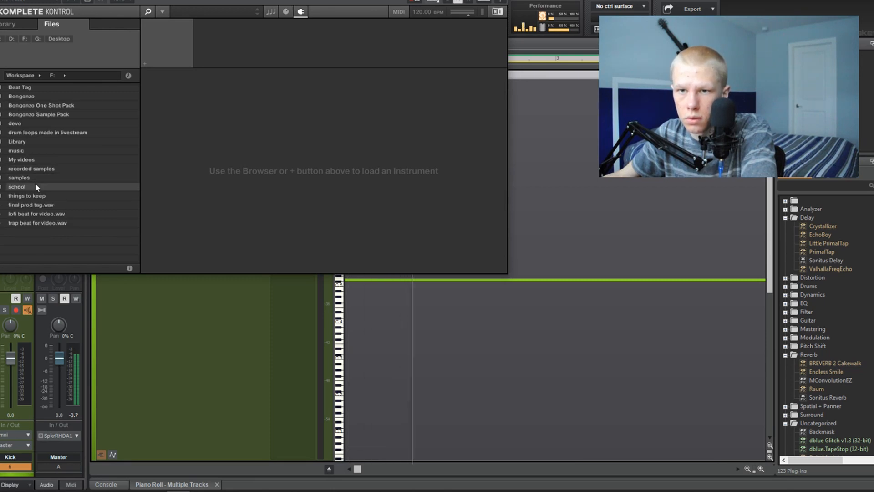
pyautogui.doubleClick(38, 178)
pyautogui.scroll(-5, 47, 182)
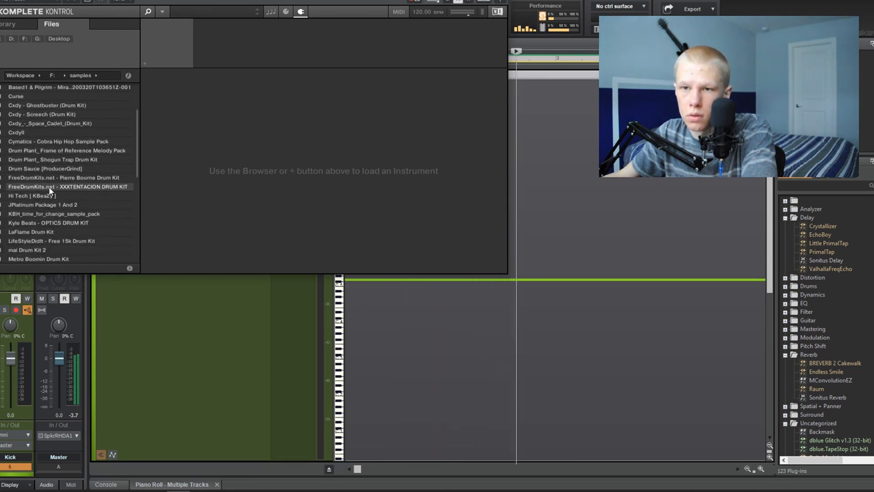
pyautogui.scroll(5, 59, 150)
pyautogui.doubleClick(68, 90)
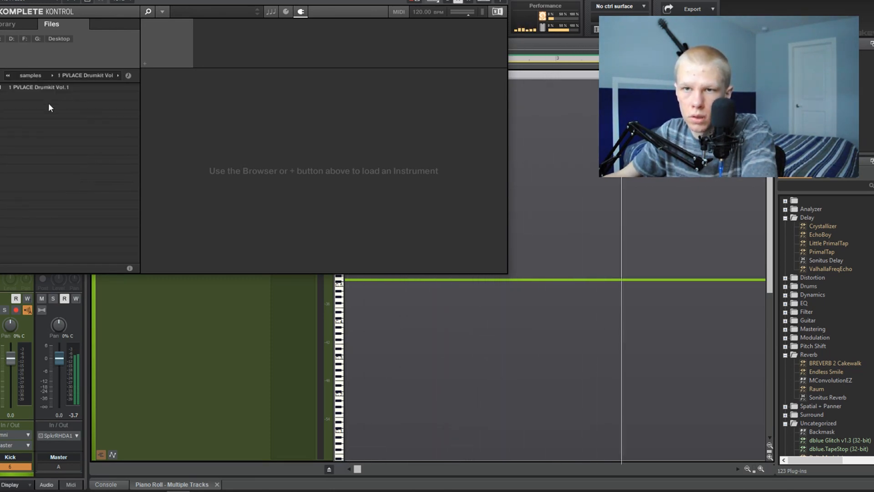
pyautogui.doubleClick(49, 90)
pyautogui.doubleClick(24, 122)
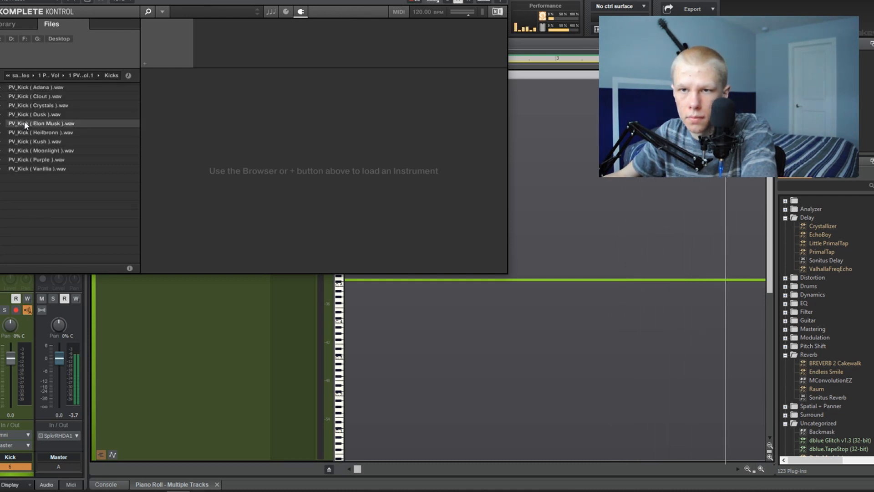
pyautogui.doubleClick(34, 144)
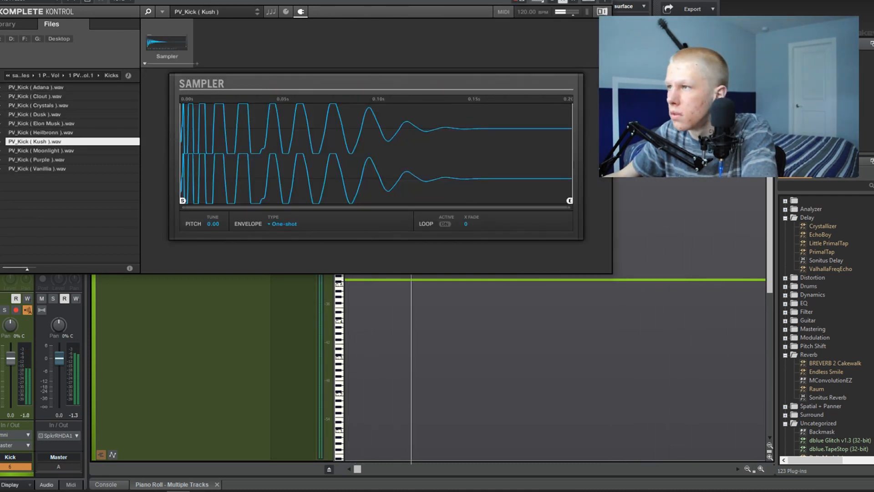
pyautogui.click(605, 1)
# Step: Shorten the C5 hi-hat note halfway between the first two beats to 119 ticks and play back the Hihat track
pyautogui.press('d')
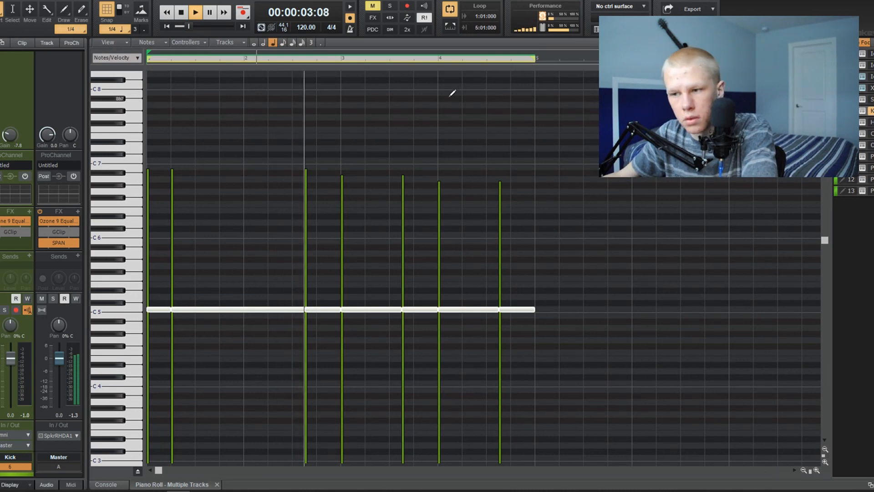
pyautogui.press('d')
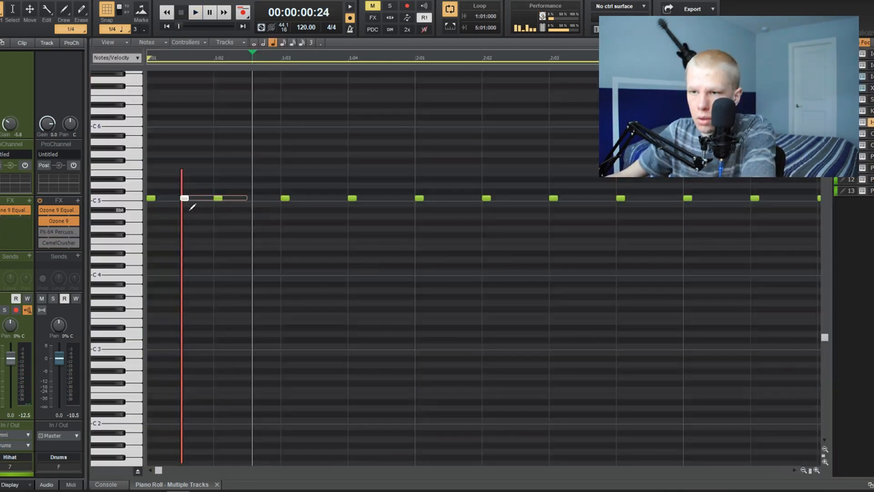
pyautogui.moveTo(191, 208); pyautogui.dragTo(190, 204)
pyautogui.press('space')
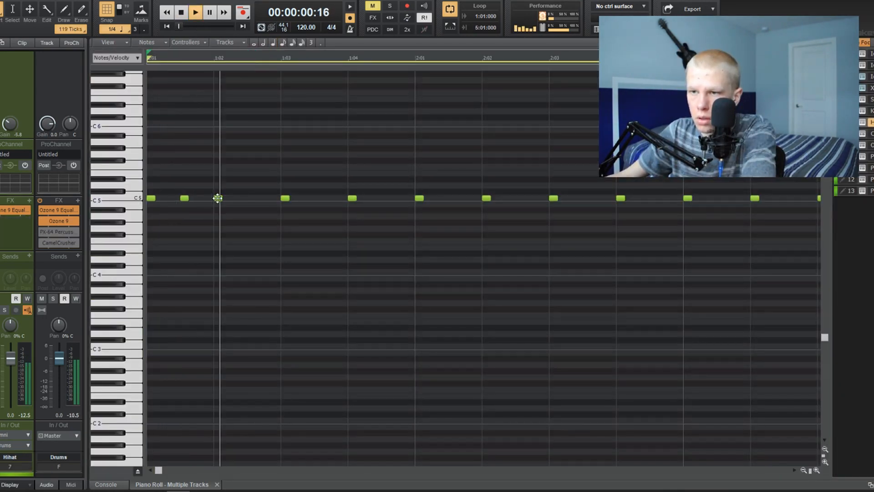
# Step: Set the piano roll grid resolution to 1/16 Triplet and replay the hi-hat pattern from the start
pyautogui.click(756, 42)
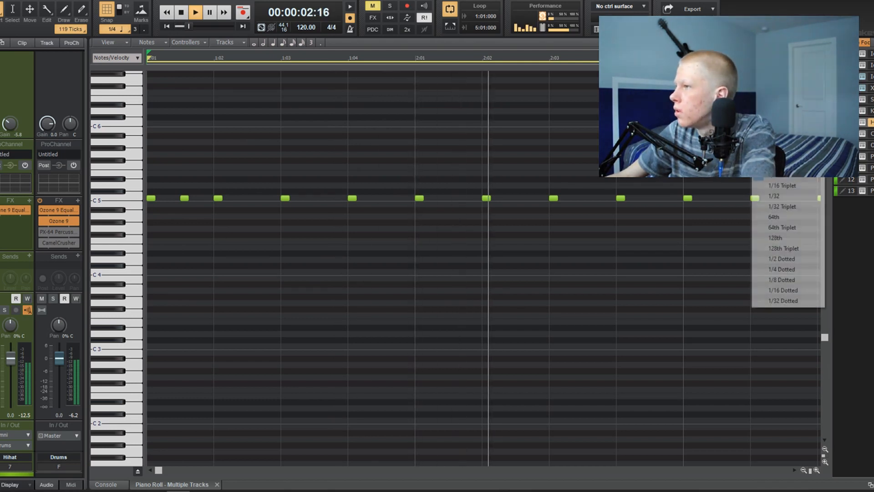
pyautogui.click(777, 186)
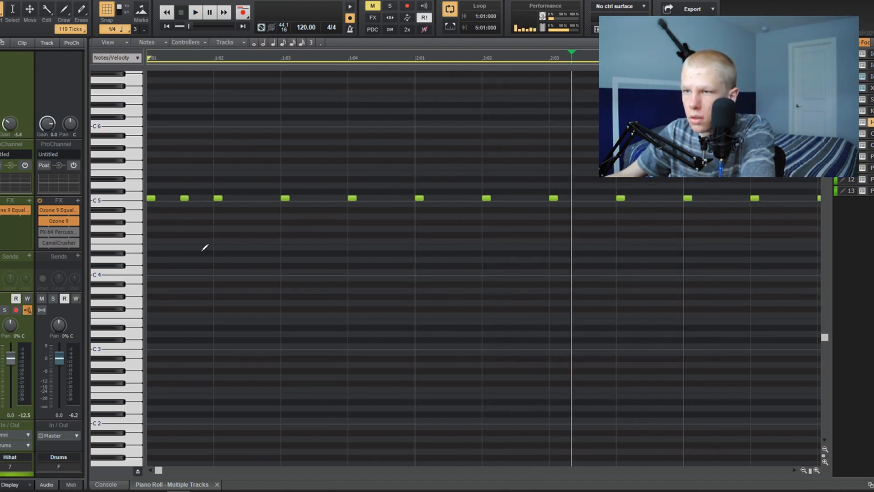
pyautogui.press('space')
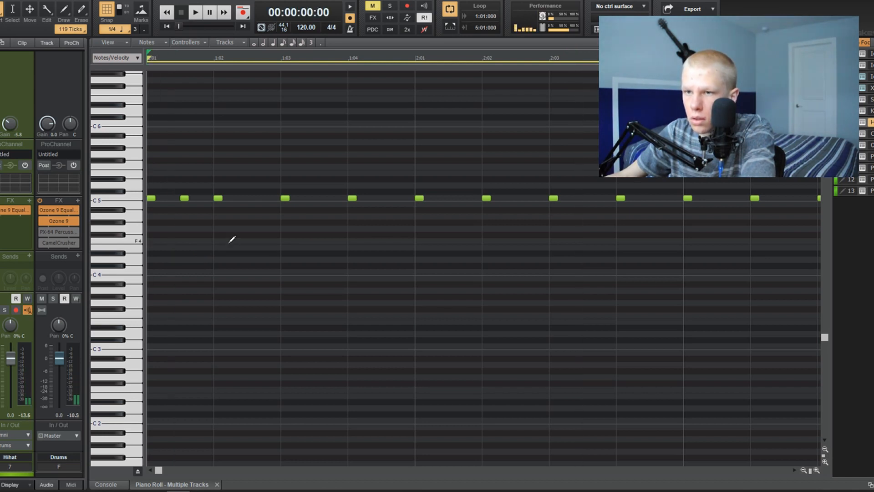
pyautogui.press('space')
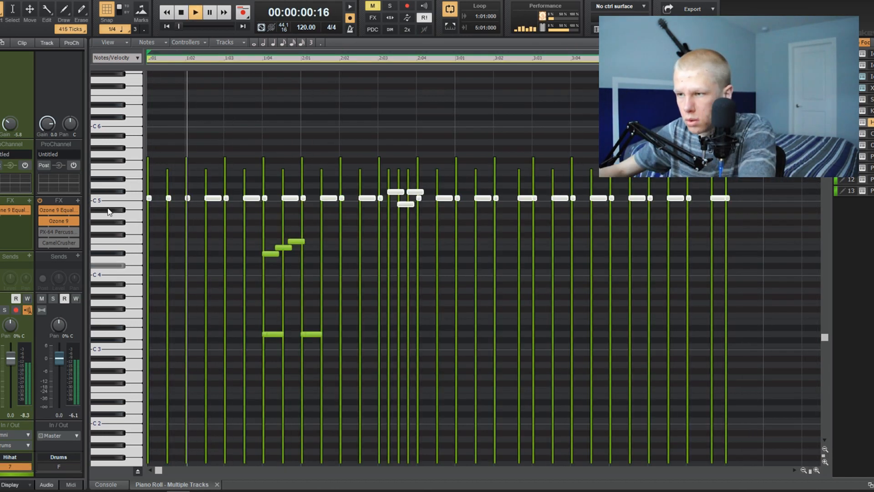
# Step: Quantize the selected hi-hat notes and shift the late C5 notes in bars 3 and 4 earlier to close the gaps
pyautogui.press('q')
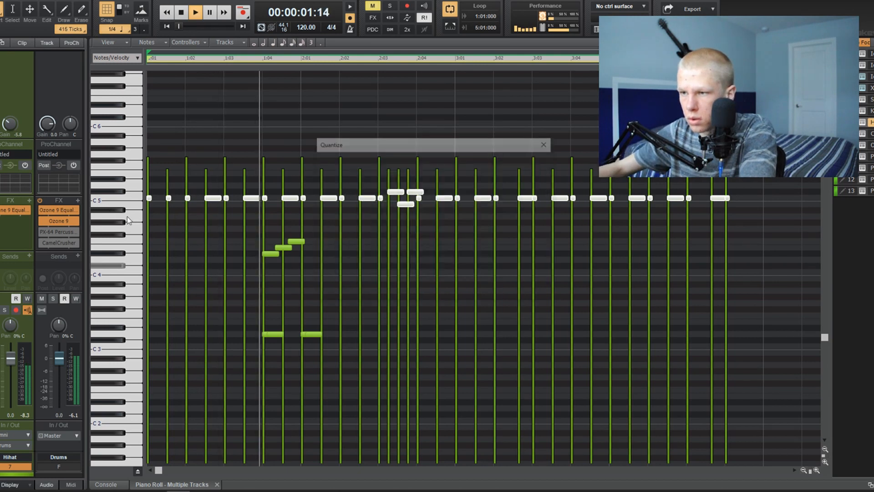
pyautogui.press('Return')
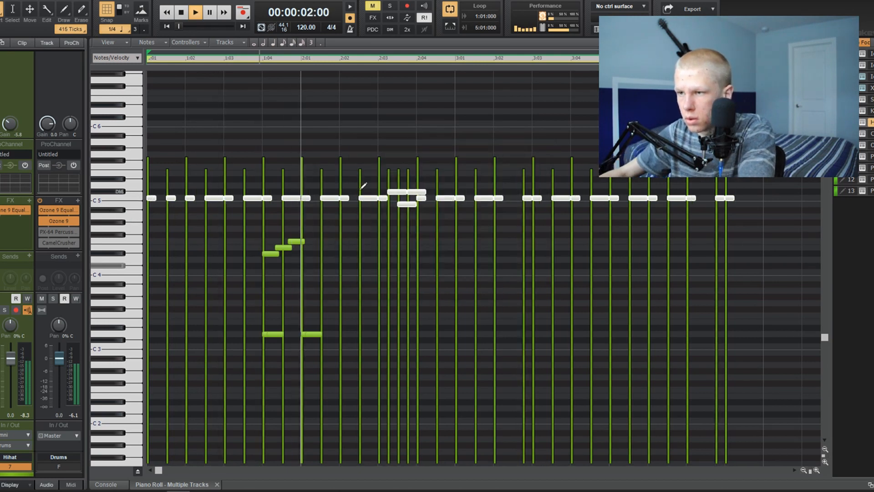
pyautogui.click(448, 175)
pyautogui.moveTo(524, 198); pyautogui.dragTo(514, 198)
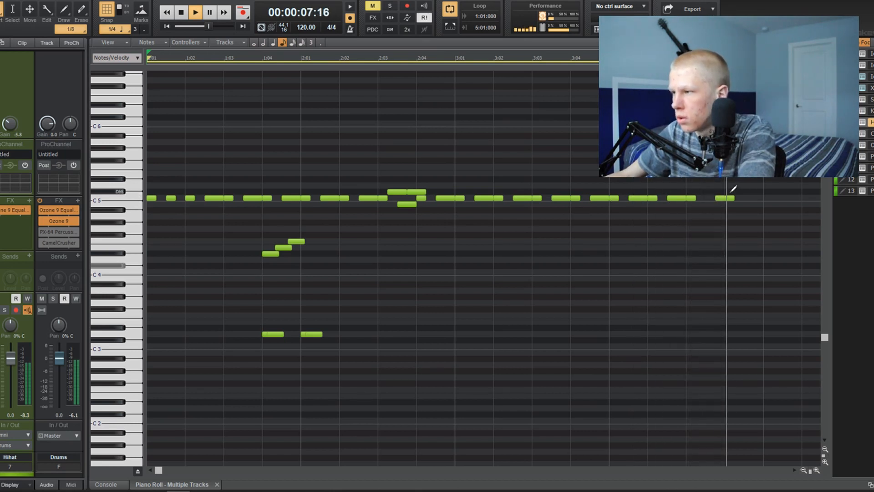
pyautogui.moveTo(717, 198); pyautogui.dragTo(705, 201)
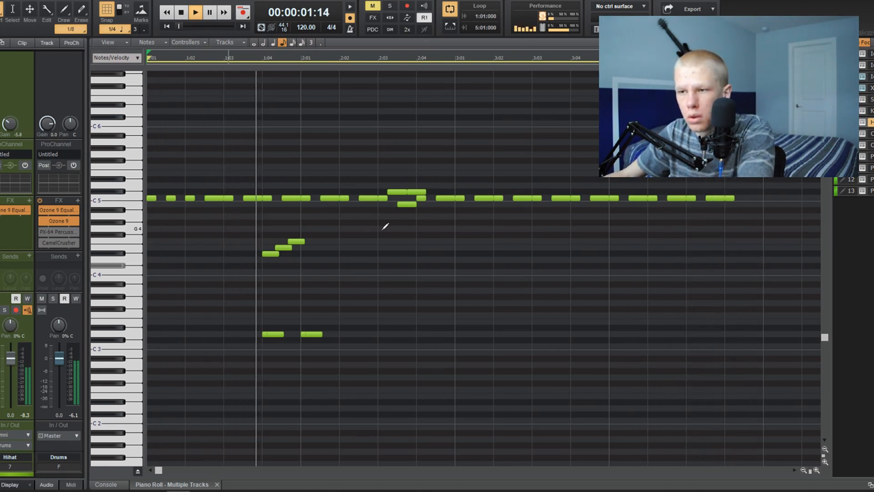
# Step: Delete the three off-pitch hi-hat notes around C5 between 2:03 and 2:04
pyautogui.scroll(-2, 315, 222)
pyautogui.scroll(2, 315, 223)
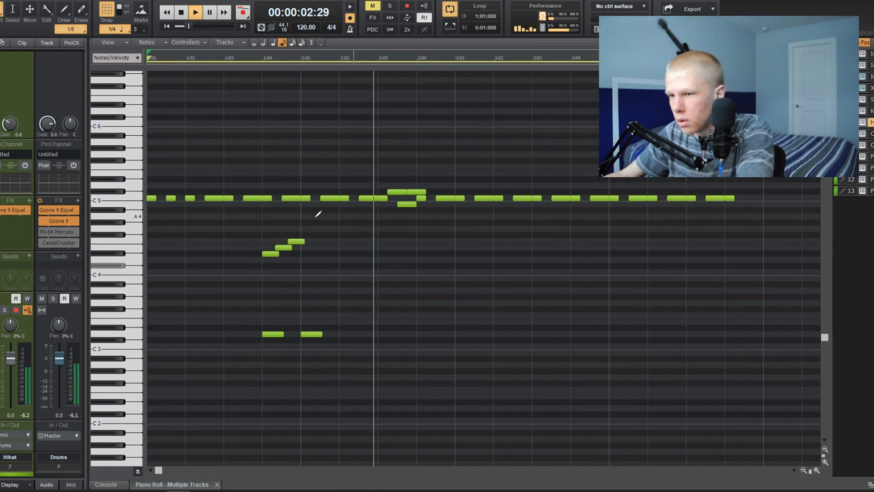
pyautogui.press('t')
pyautogui.click(398, 214)
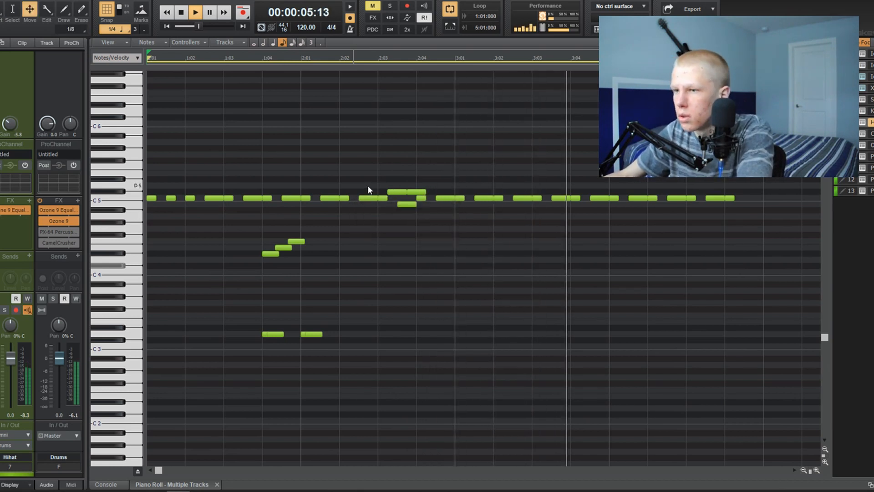
pyautogui.press('t')
pyautogui.click(335, 181)
pyautogui.moveTo(395, 185); pyautogui.dragTo(413, 216)
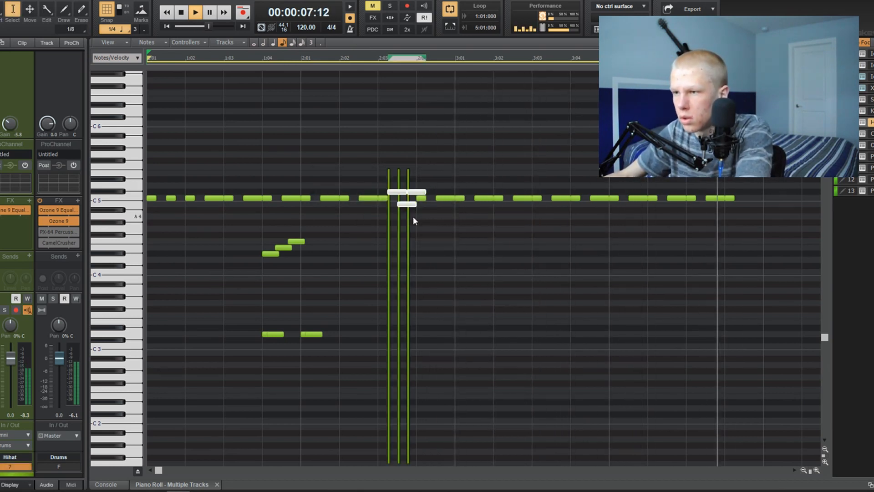
pyautogui.press('Delete')
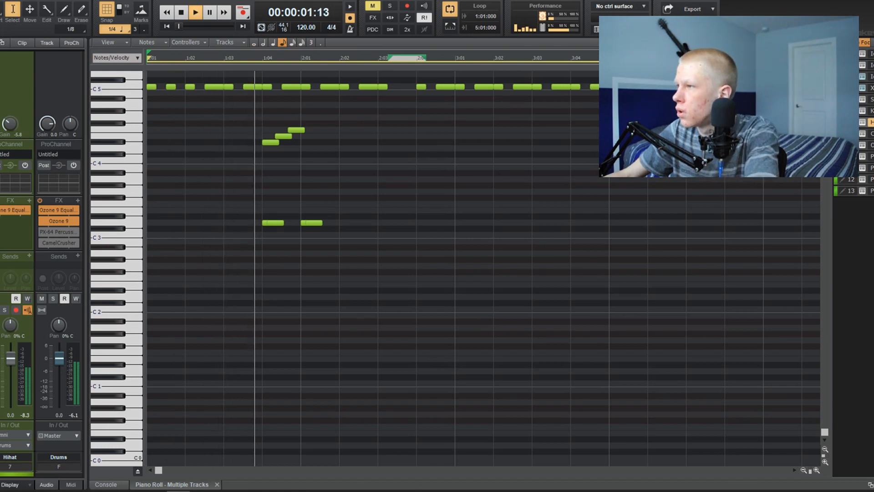
# Step: Draw two B4 hi-hat notes around 2:03 to 2:04 with the Draw tool and play back the pattern
pyautogui.click(770, 42)
pyautogui.click(785, 221)
pyautogui.press('t')
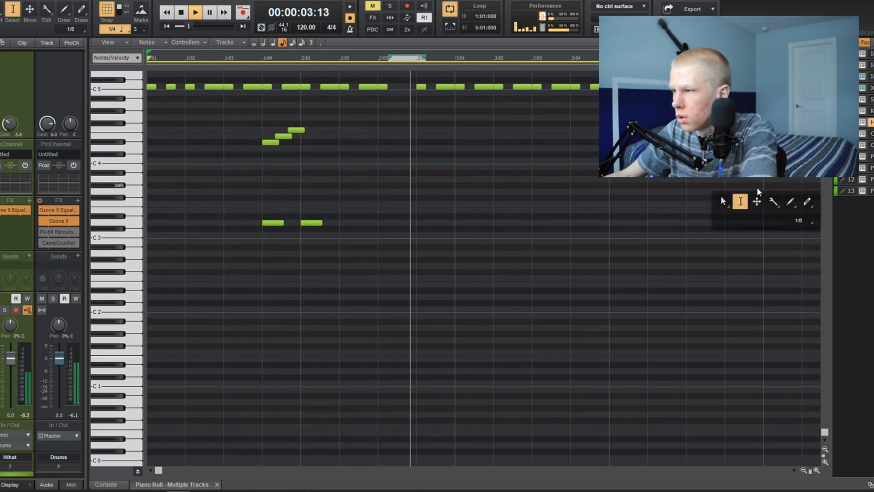
pyautogui.click(791, 199)
pyautogui.scroll(2, 414, 119)
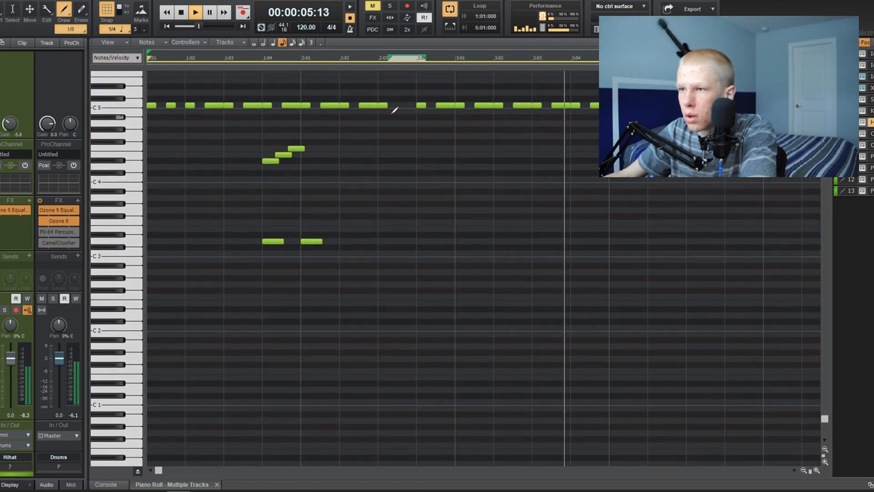
pyautogui.click(401, 111)
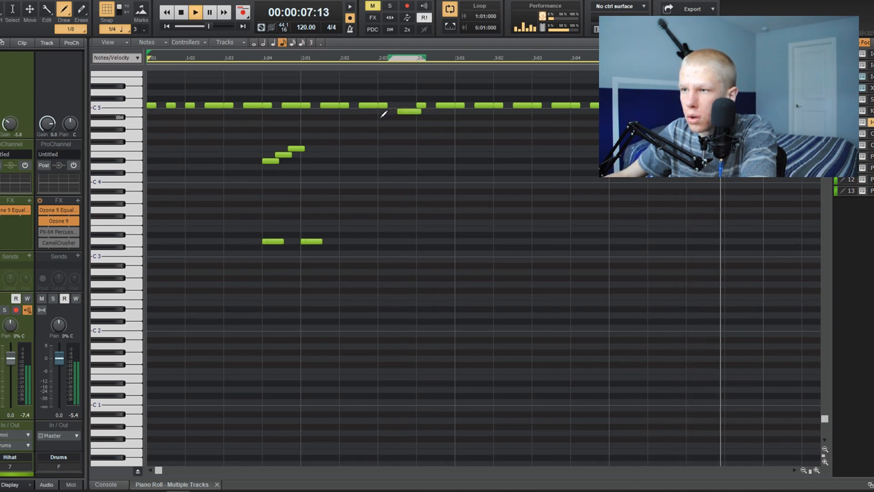
pyautogui.click(387, 100)
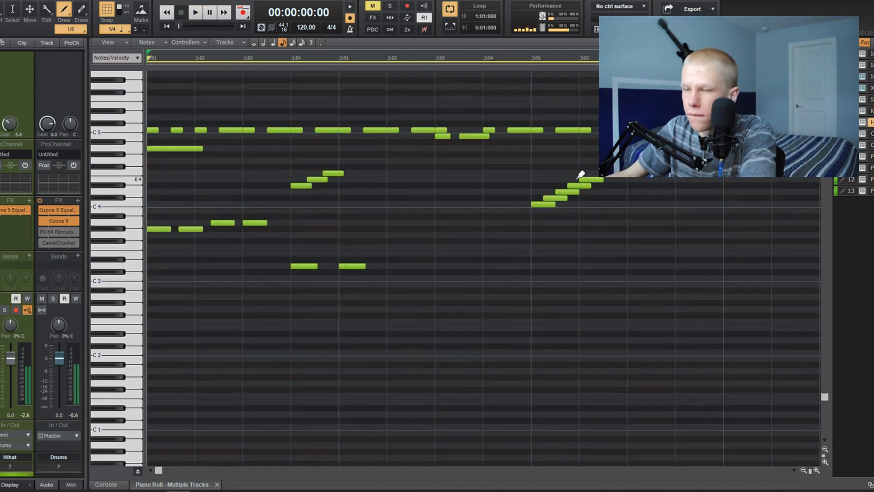
pyautogui.press('space')
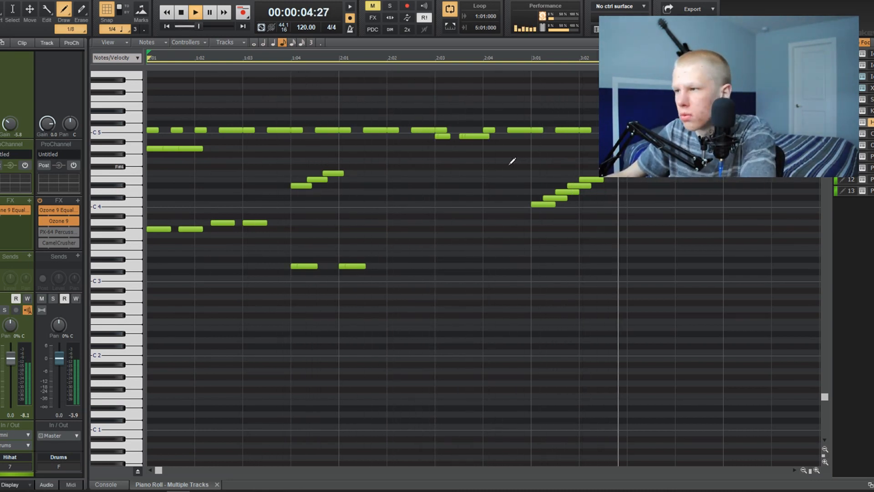
pyautogui.press('t')
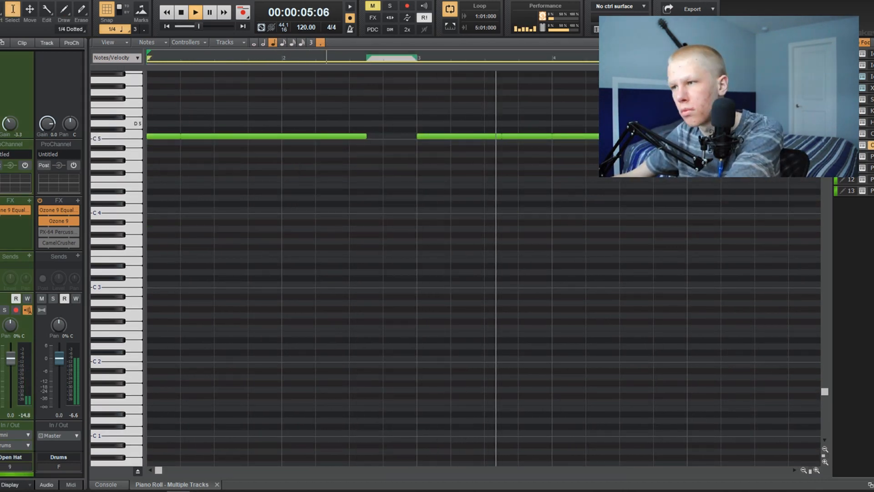
pyautogui.click(527, 135)
pyautogui.click(439, 136)
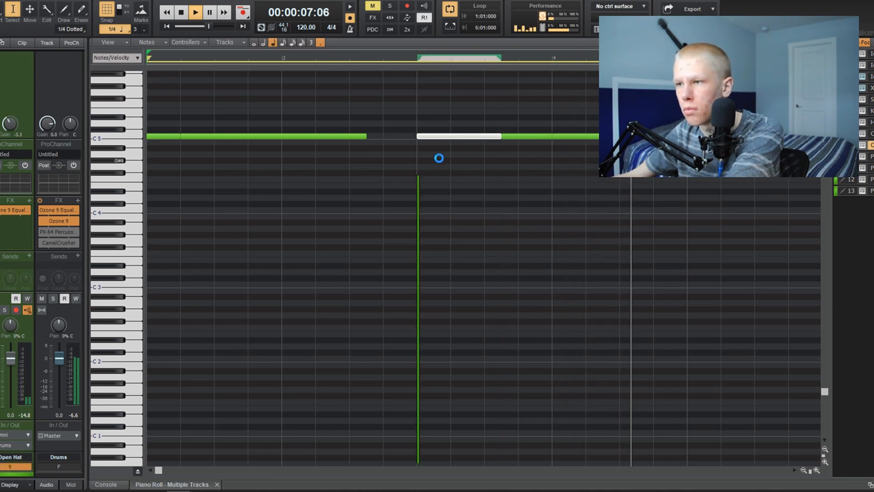
pyautogui.press('Delete')
pyautogui.hotkey('ctrl', 'z')
# Step: Delete the Open Hat notes from bar 4 onward and switch the focus to the Hihat track
pyautogui.moveTo(615, 124); pyautogui.dragTo(591, 178)
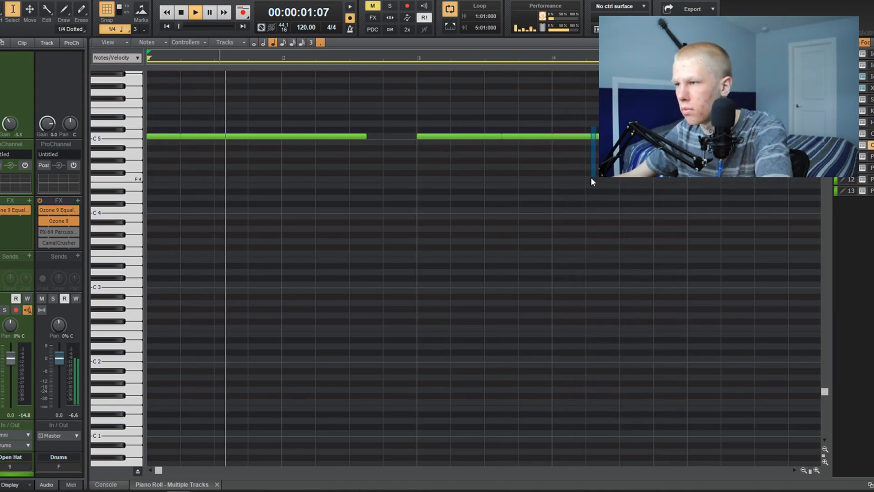
pyautogui.press('Delete')
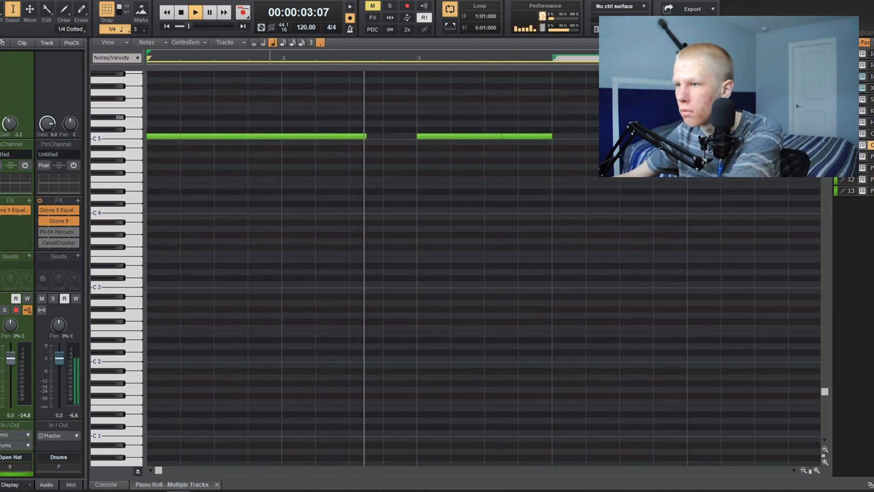
pyautogui.click(872, 122)
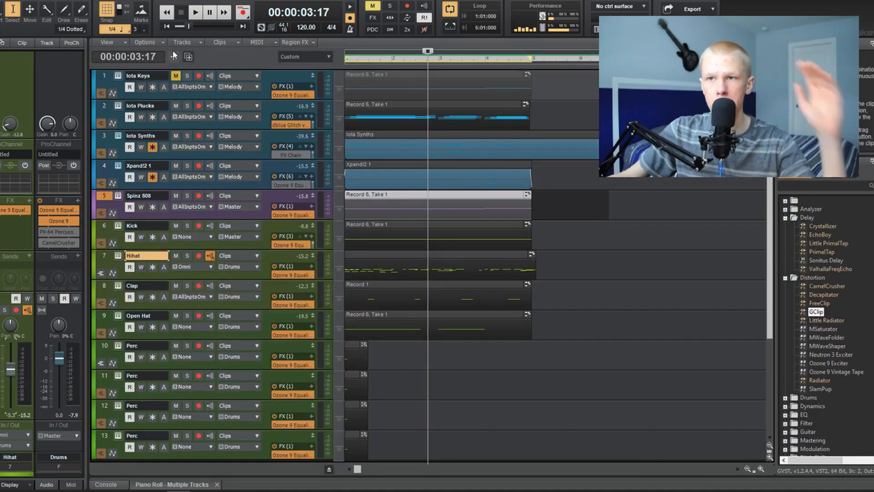
# Step: Create one new audio track with no input and freeze the Open Hat track
pyautogui.click(174, 54)
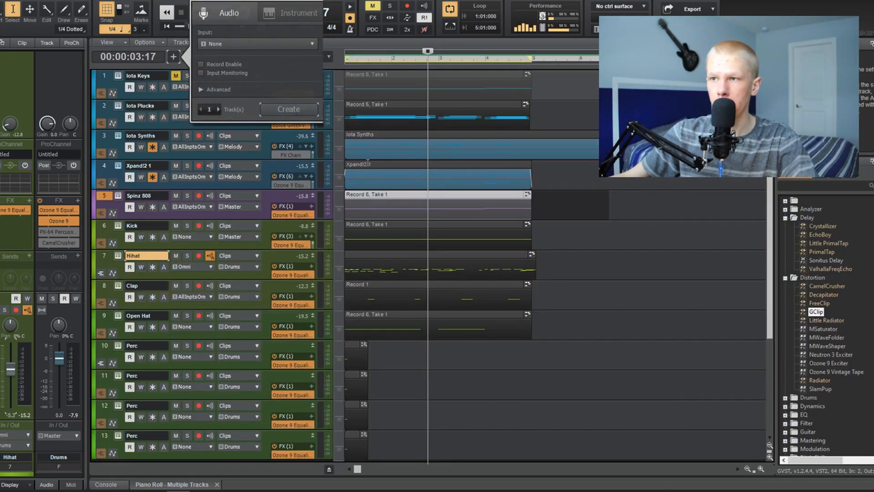
pyautogui.press('Return')
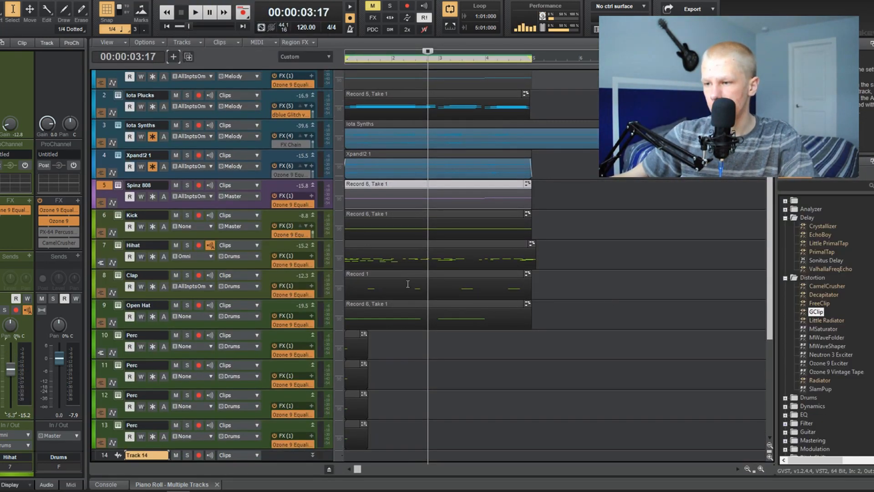
pyautogui.scroll(-4, 408, 284)
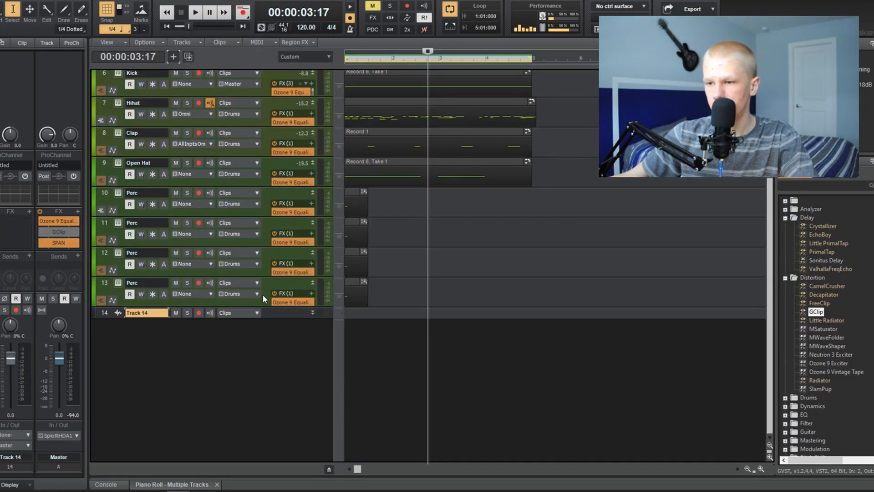
pyautogui.click(151, 174)
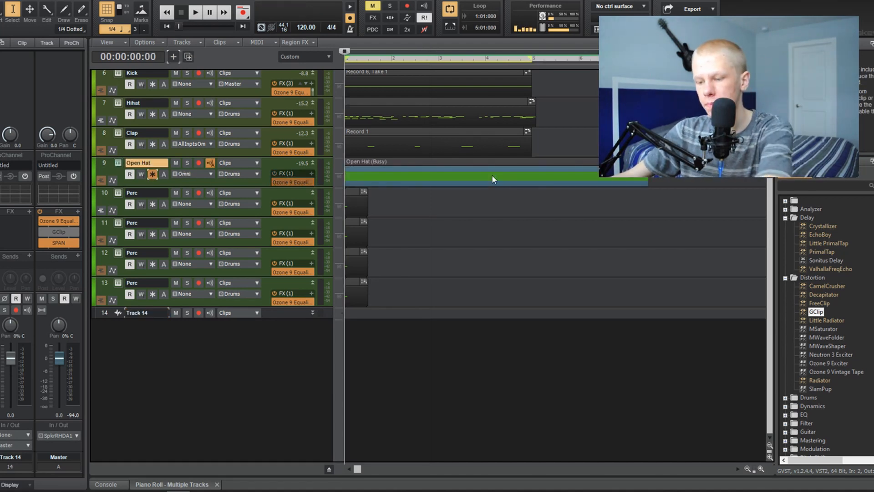
# Step: Copy the frozen Open Hat audio clip to the start of Track 14 and unfreeze the Open Hat track
pyautogui.middleClick(431, 198)
pyautogui.click(474, 175)
pyautogui.moveTo(397, 167); pyautogui.dragTo(357, 314)
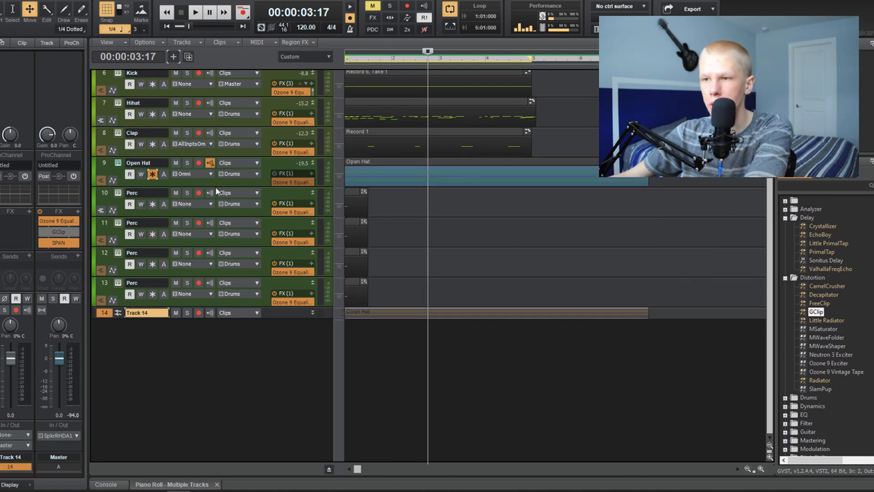
pyautogui.click(150, 175)
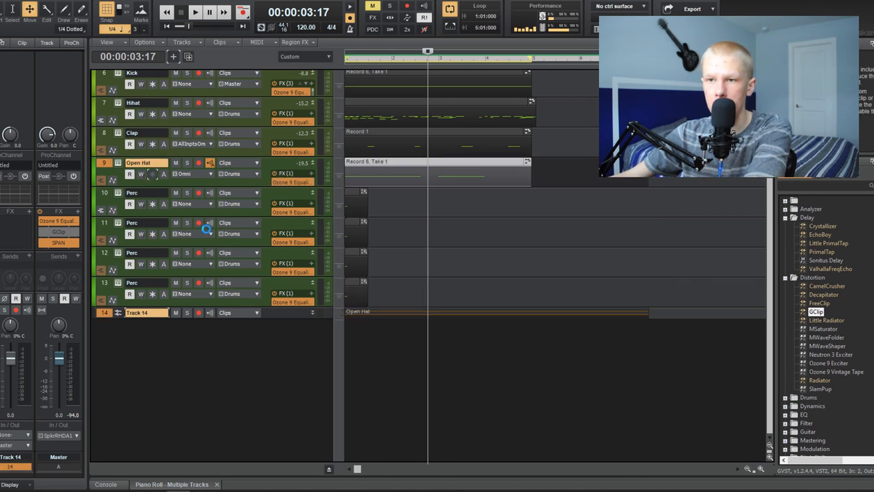
# Step: Shorten the Open Hat audio clip on Track 14 to end at bar 5 and reverse it
pyautogui.click(312, 314)
pyautogui.click(418, 327)
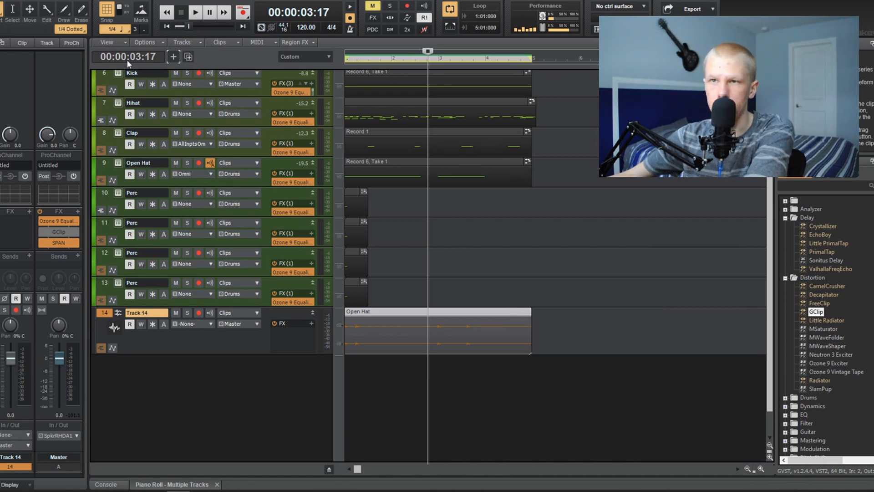
pyautogui.click(94, 4)
pyautogui.moveTo(101, 5)
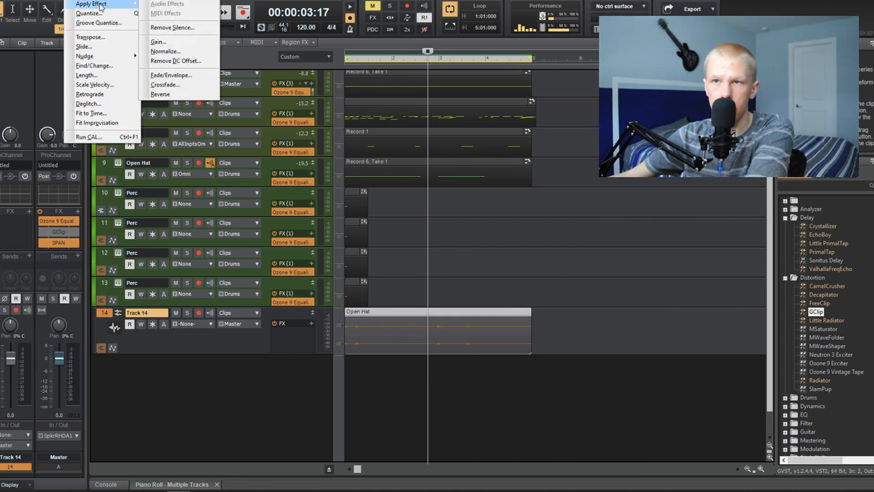
pyautogui.click(195, 95)
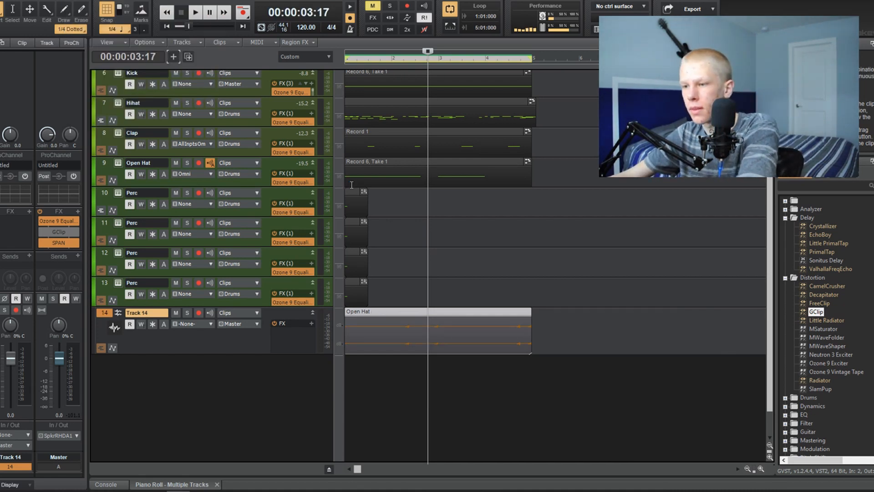
# Step: Crop the start of the reversed Open Hat clip to just before bar 3 and add a short fade-in during loop playback
pyautogui.press('w')
pyautogui.press('space')
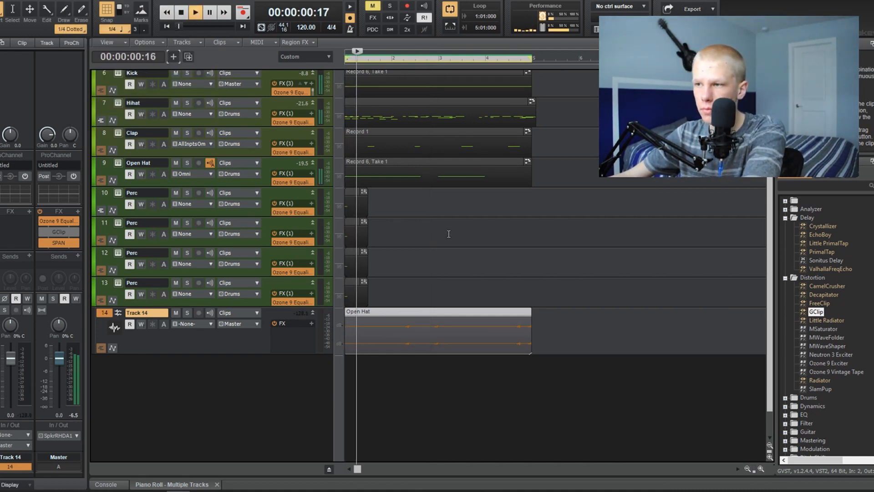
pyautogui.hotkey('ctrl', 'Right')
pyautogui.hotkey('ctrl', 'Right')
pyautogui.hotkey('ctrl', 'Left')
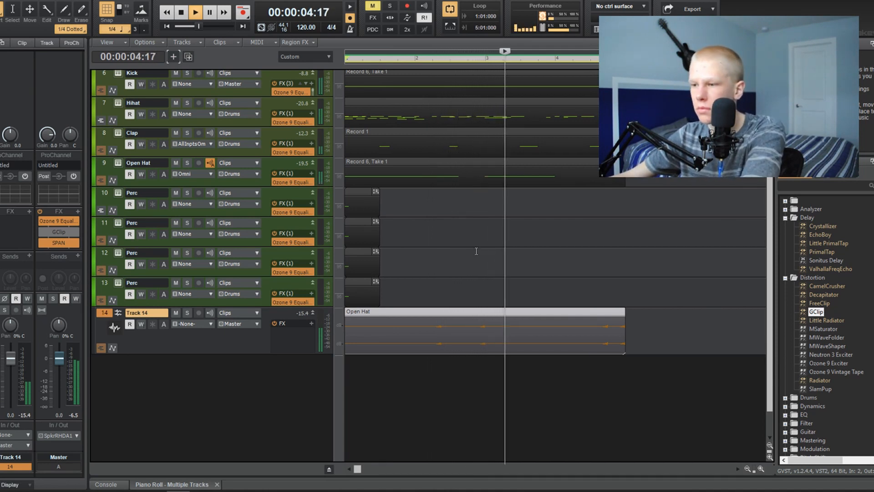
pyautogui.press('t')
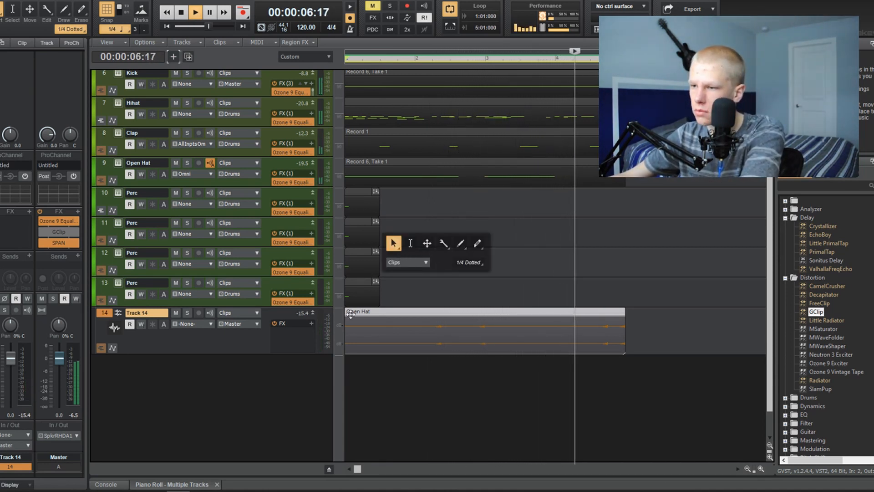
pyautogui.moveTo(344, 332); pyautogui.dragTo(458, 342)
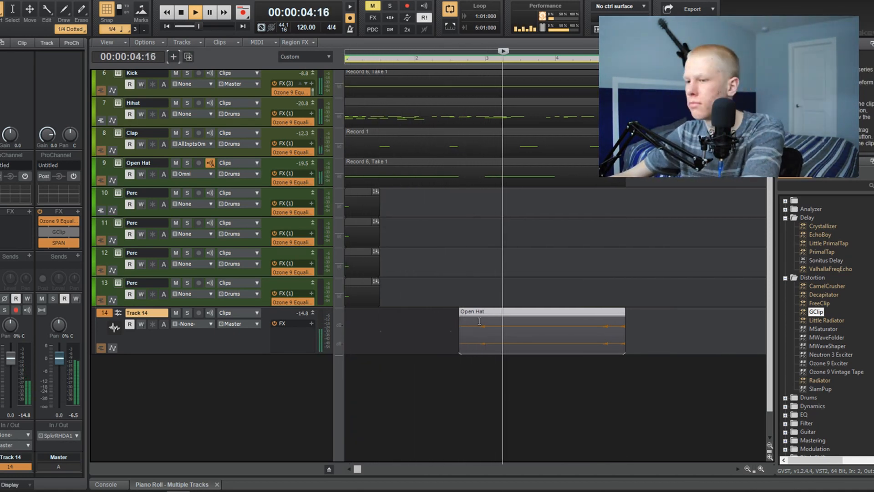
pyautogui.moveTo(461, 314); pyautogui.dragTo(479, 315)
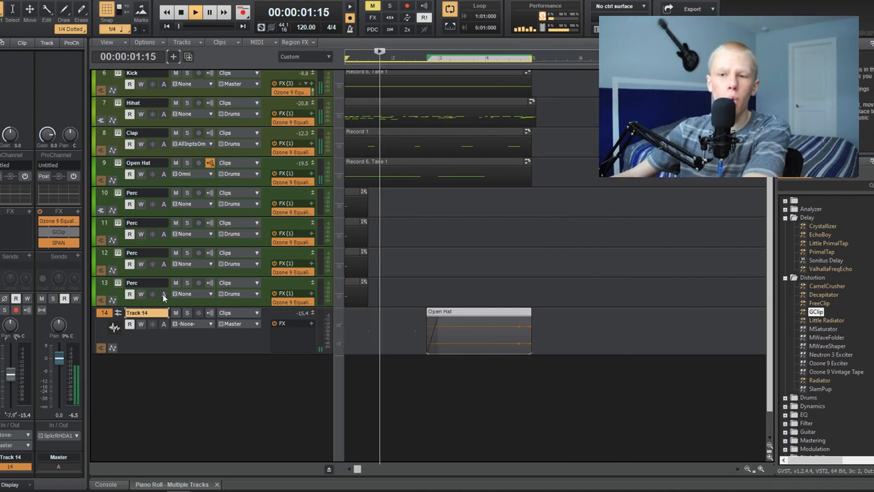
pyautogui.press('space')
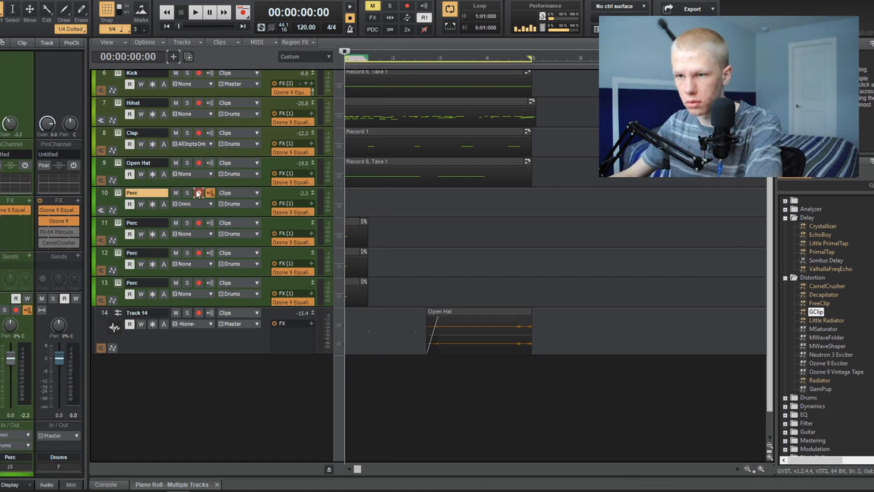
# Step: Arm Perc track 10 and record a percussion take over the four-bar loop
pyautogui.click(197, 193)
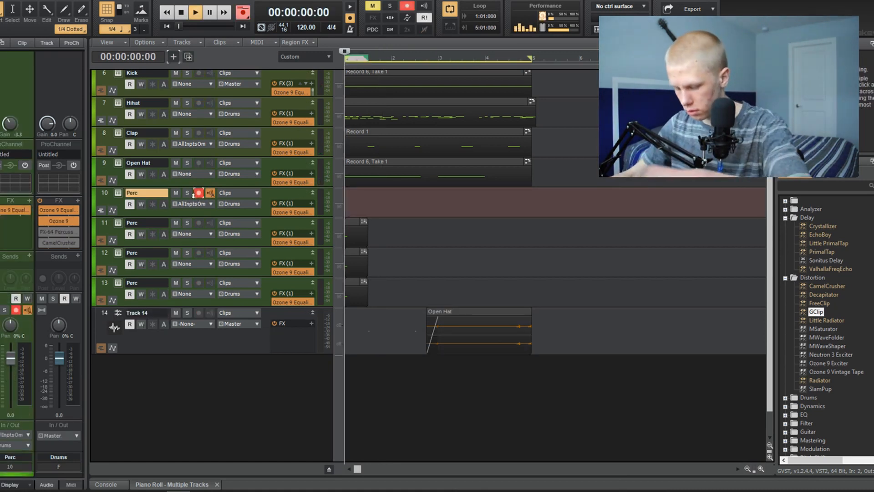
pyautogui.press('r')
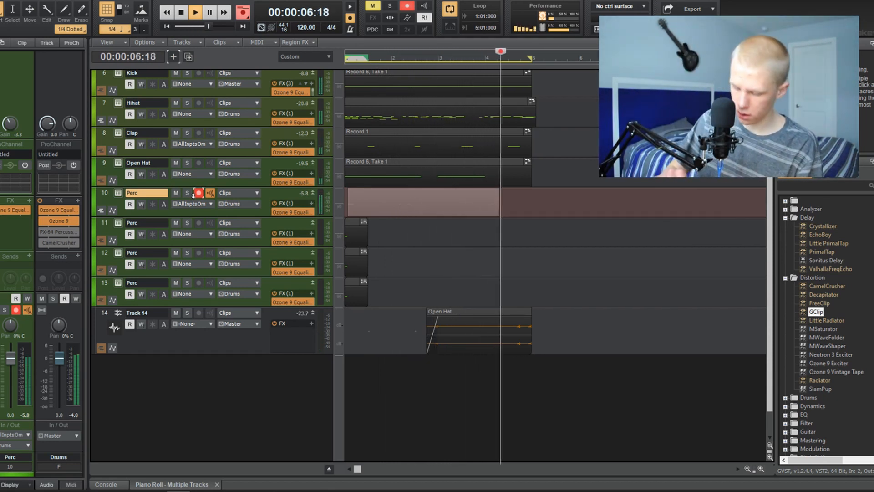
pyautogui.press('space')
pyautogui.press('space')
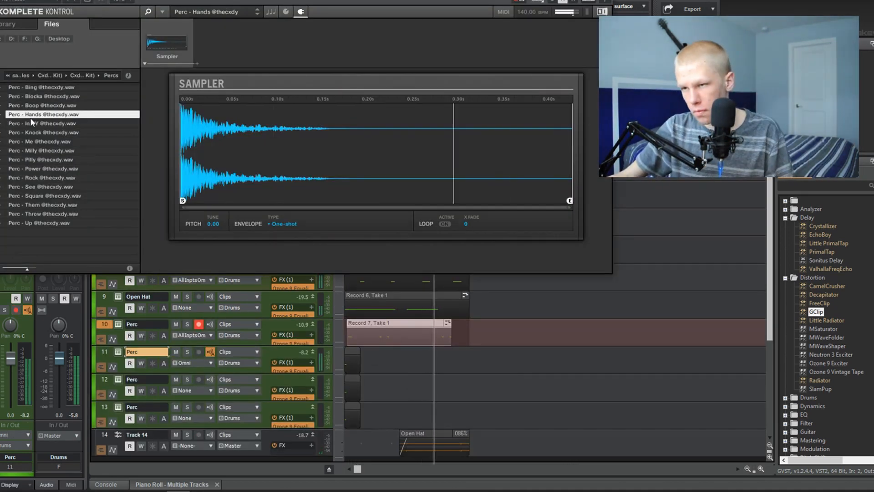
# Step: Load the Perc - Knock sample on Perc track 11 and enable the third C5 step in its step sequencer pattern
pyautogui.click(31, 132)
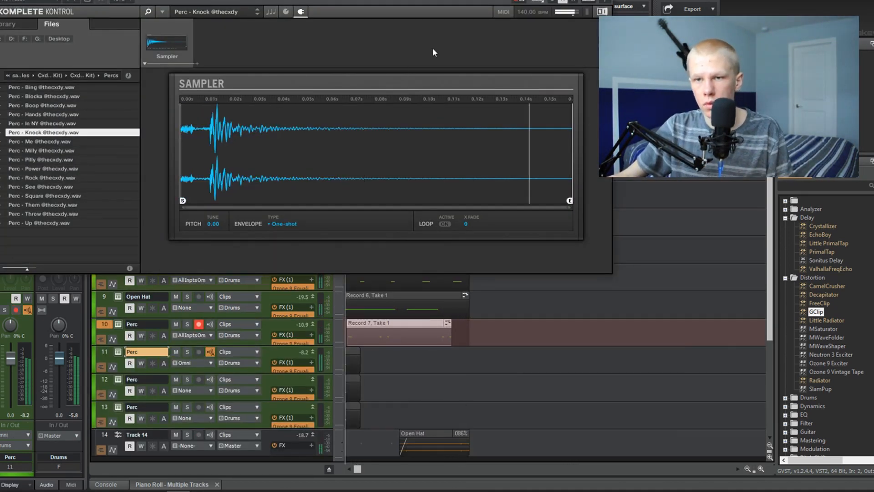
pyautogui.click(605, 0)
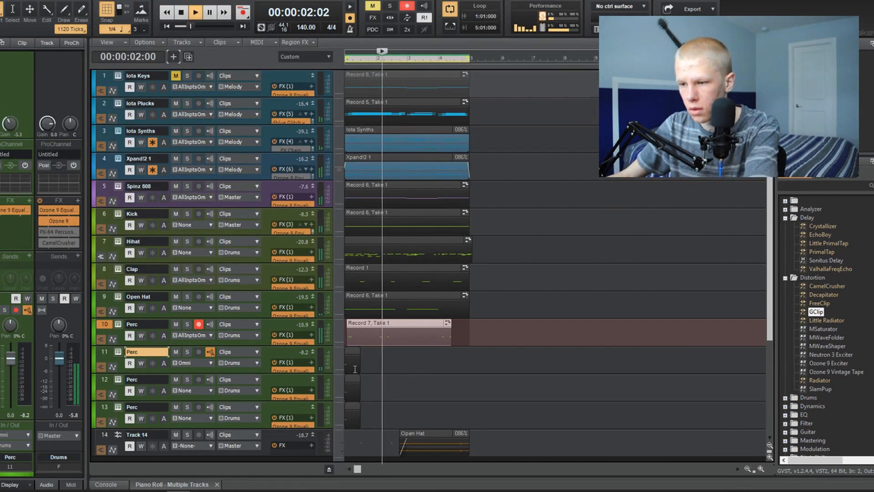
pyautogui.click(351, 353)
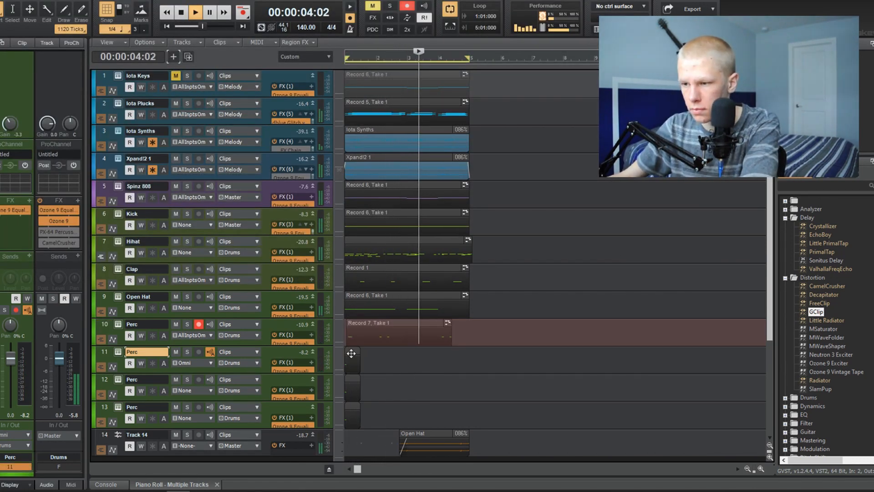
pyautogui.doubleClick(351, 354)
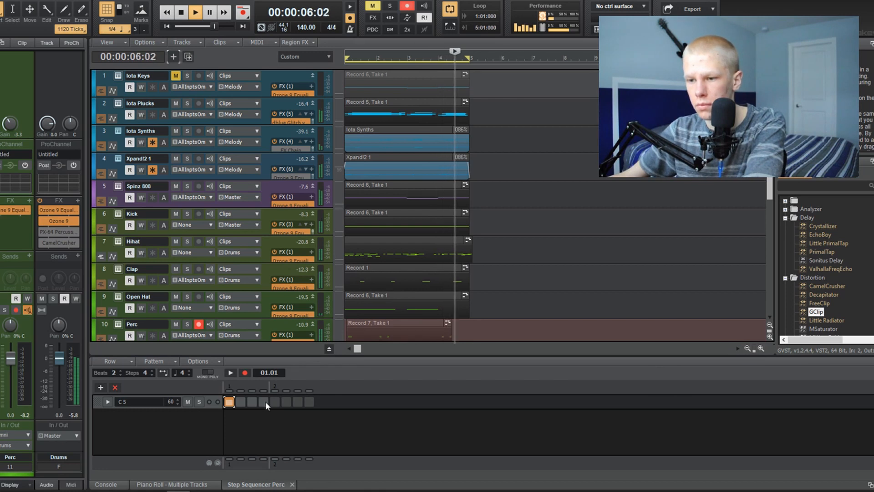
pyautogui.click(252, 402)
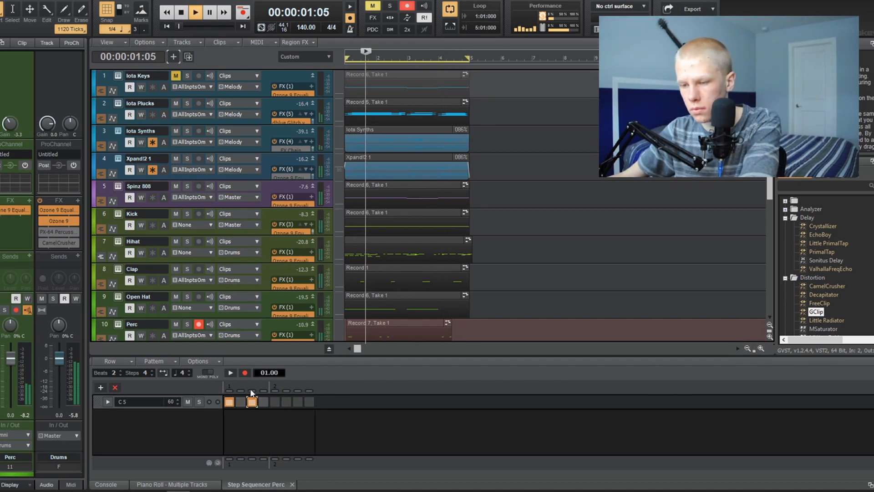
pyautogui.press('d')
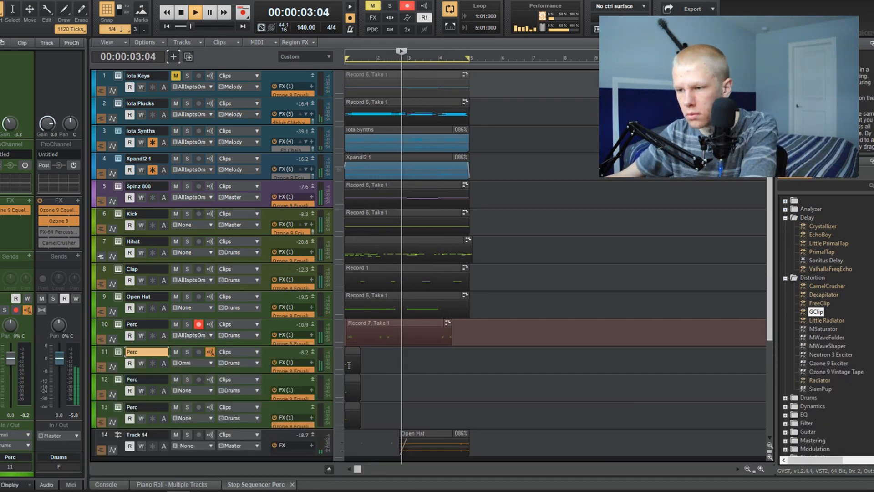
# Step: Copy the step pattern clip on Perc track 11 to bars 3 and 4 and switch to the Select tool
pyautogui.moveTo(349, 351); pyautogui.dragTo(448, 352)
pyautogui.scroll(3, 455, 307)
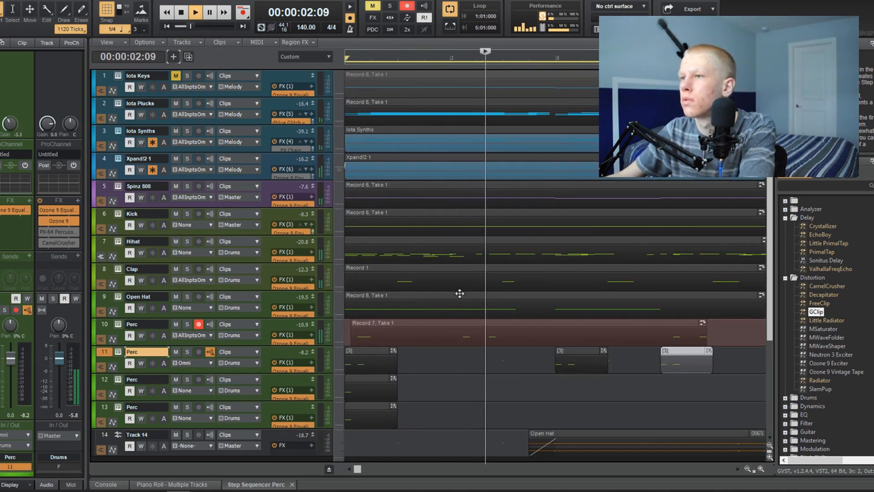
pyautogui.scroll(-1, 460, 293)
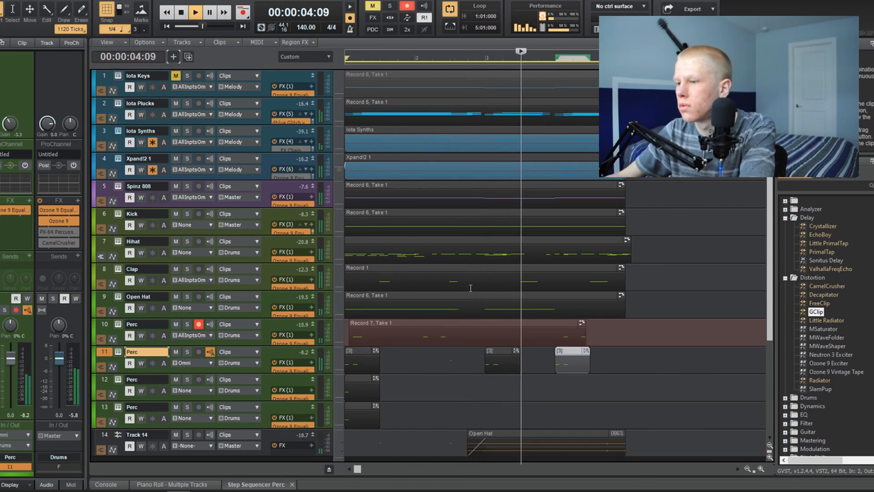
pyautogui.scroll(-1, 471, 288)
pyautogui.press('t')
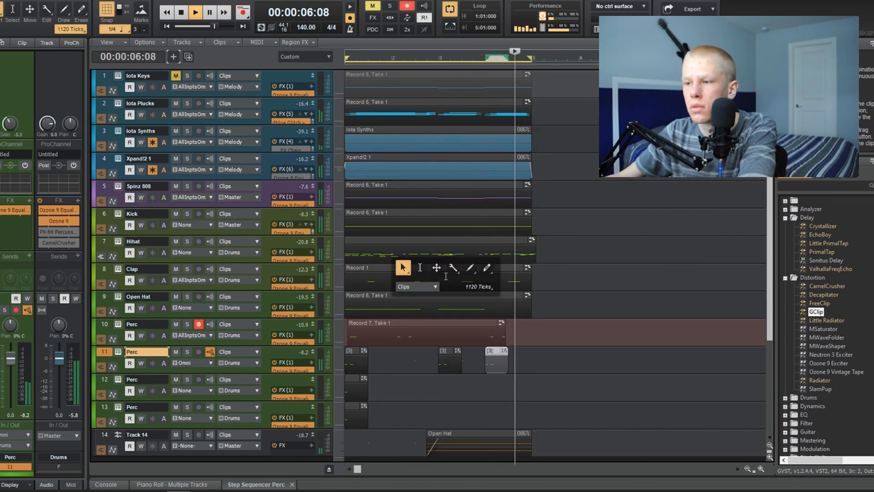
pyautogui.click(421, 268)
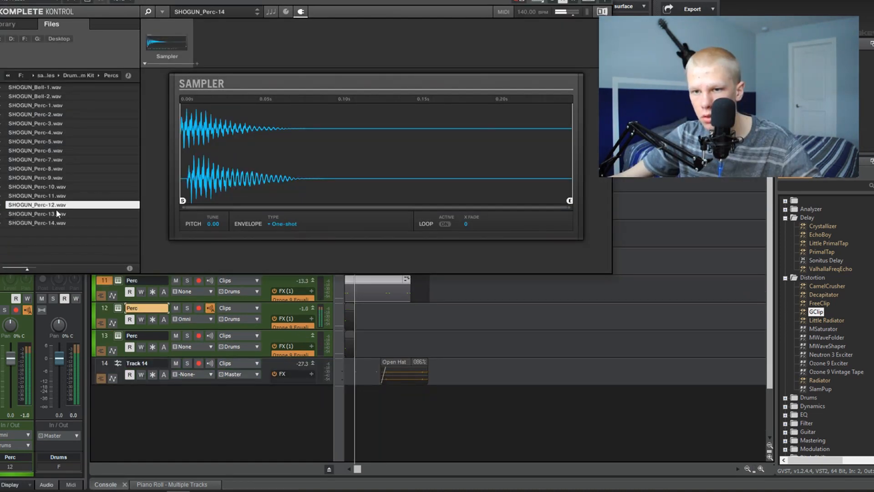
# Step: Load the SHOGUN_Perc-14 sample on Perc track 12 and record a percussion take on that track
pyautogui.click(57, 214)
pyautogui.click(57, 223)
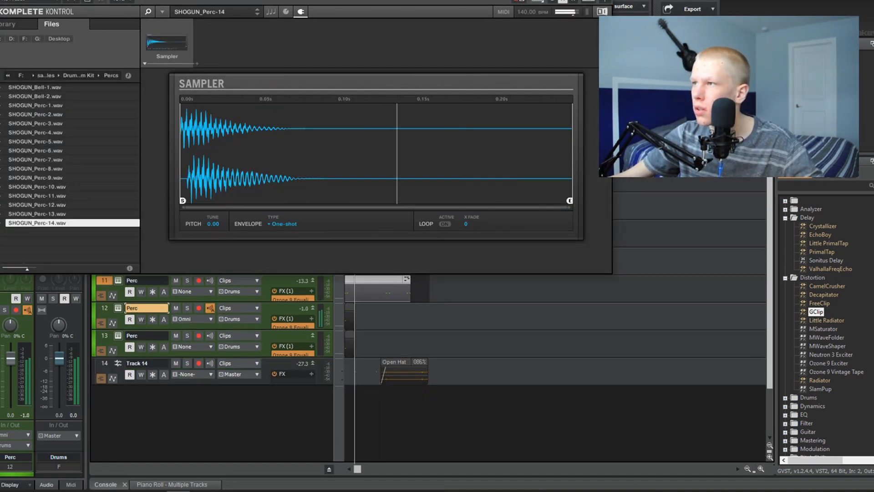
pyautogui.click(604, 2)
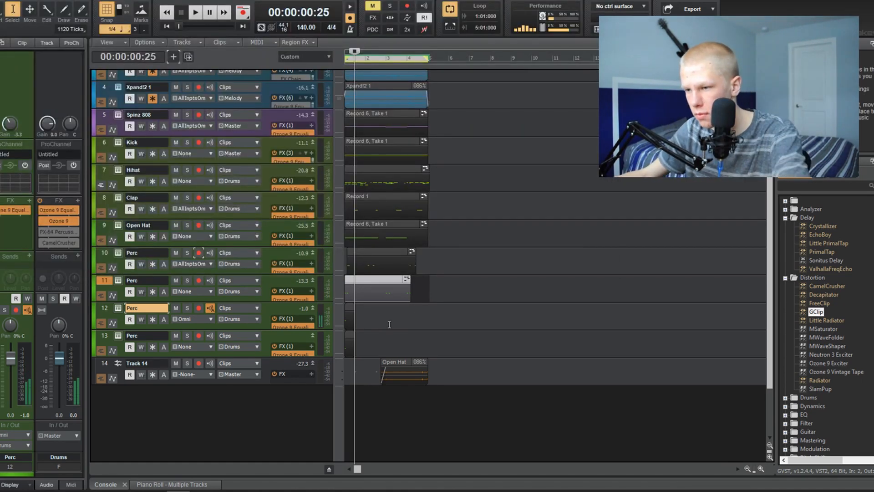
pyautogui.click(199, 308)
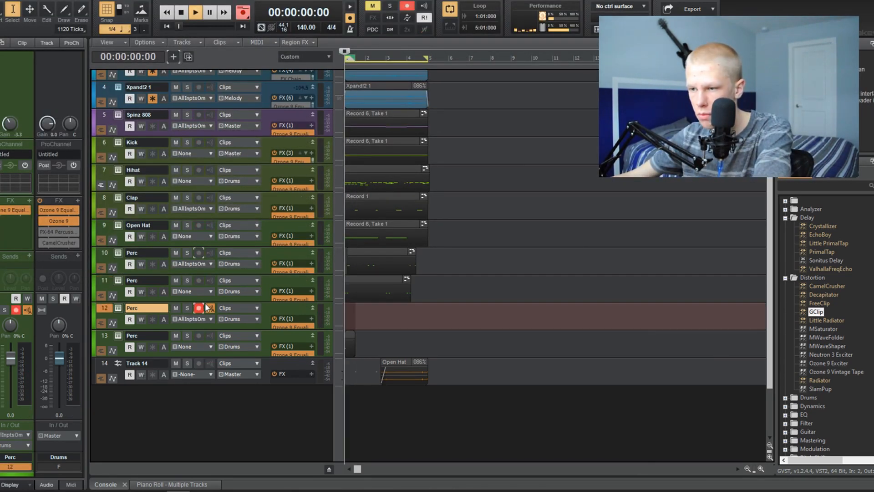
pyautogui.press('r')
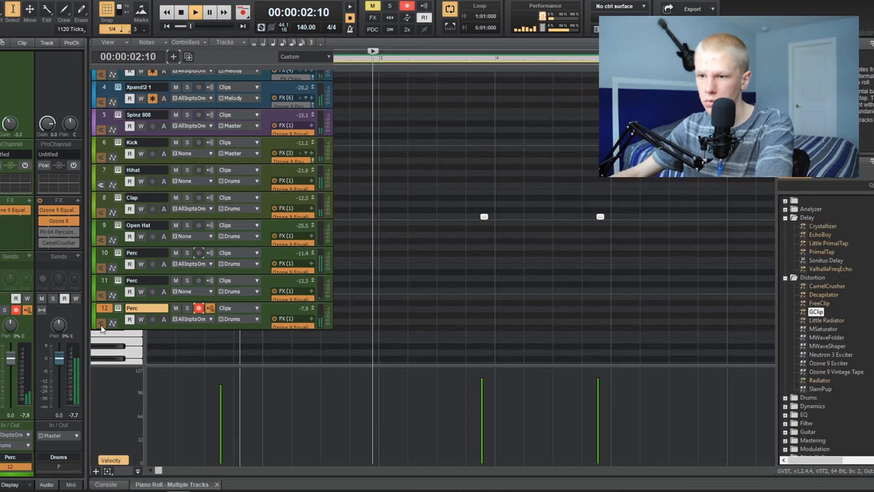
# Step: Lower the input gain of Perc track 12 to -18 dB and readjust its volume fader
pyautogui.press('d')
pyautogui.moveTo(11, 358); pyautogui.dragTo(11, 374)
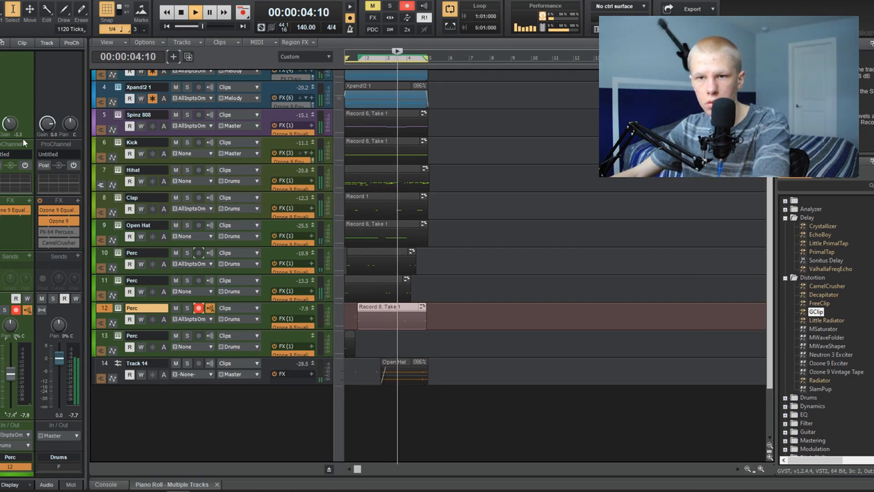
pyautogui.moveTo(10, 124); pyautogui.dragTo(0, 263)
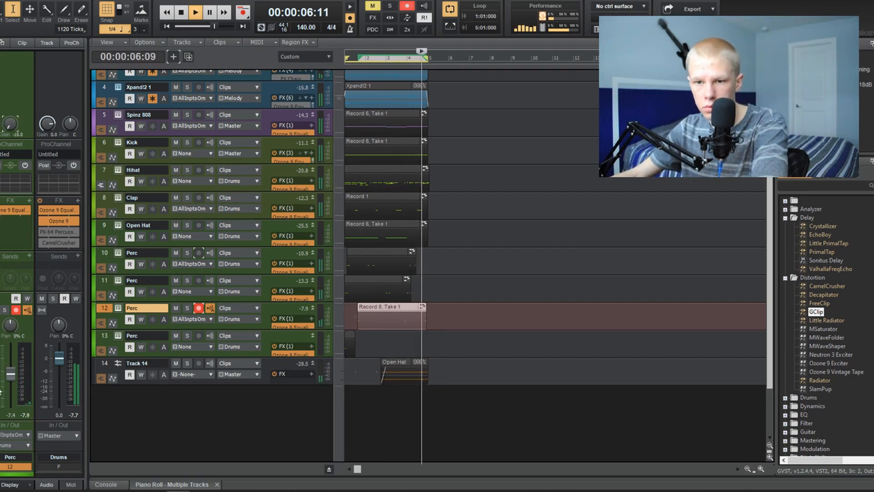
pyautogui.moveTo(10, 378); pyautogui.dragTo(10, 359)
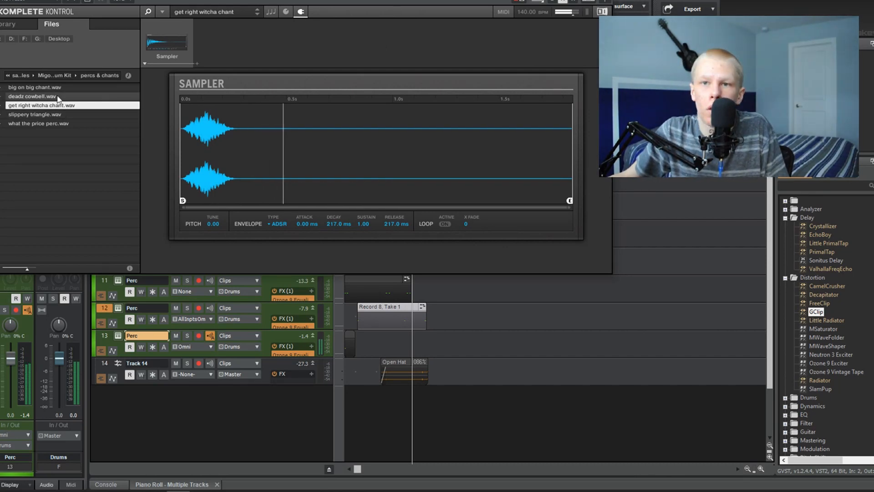
# Step: Audition the chant and cowbell samples, then load get right witcha chant on Perc track 13 and record a take with it
pyautogui.doubleClick(58, 96)
pyautogui.doubleClick(56, 87)
pyautogui.doubleClick(57, 105)
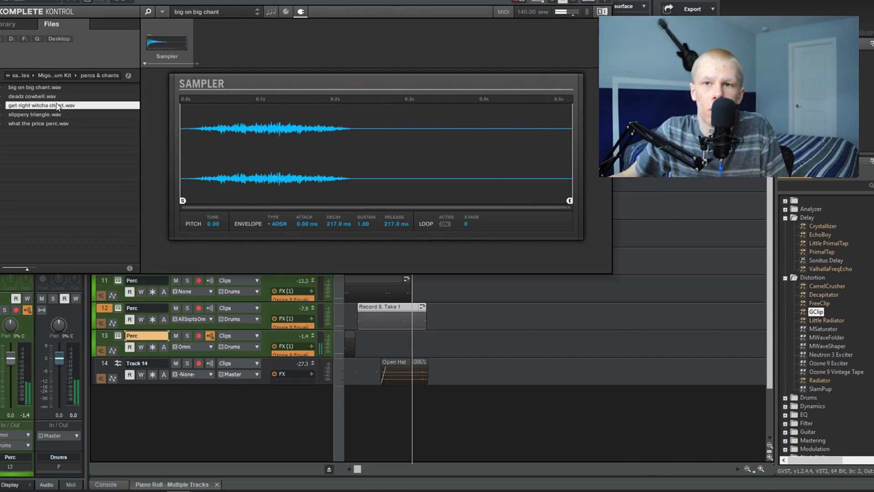
pyautogui.click(199, 336)
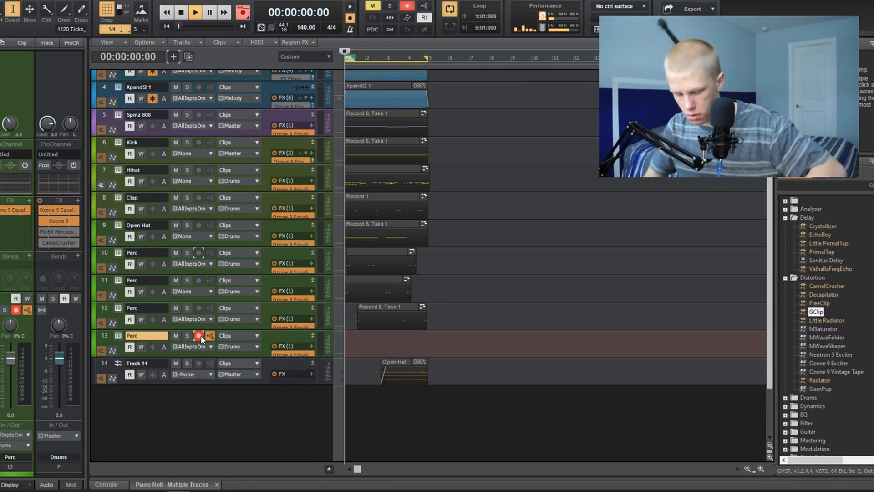
pyautogui.press('r')
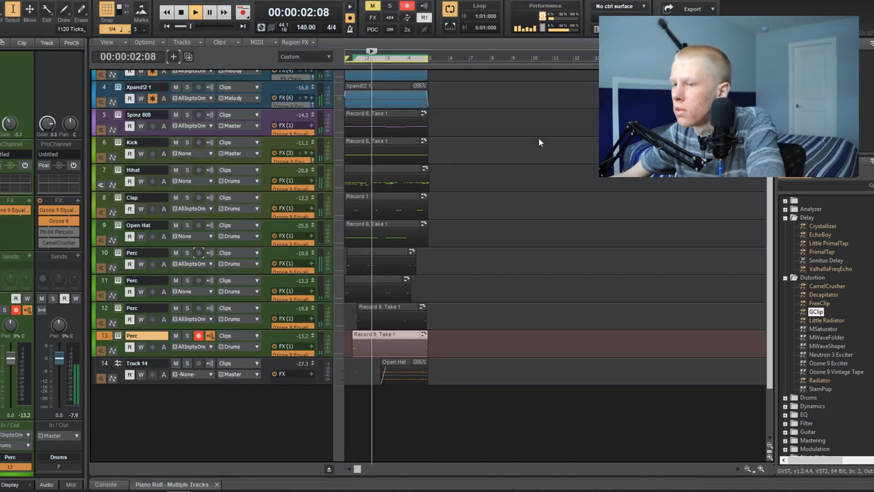
pyautogui.scroll(-1, 442, 264)
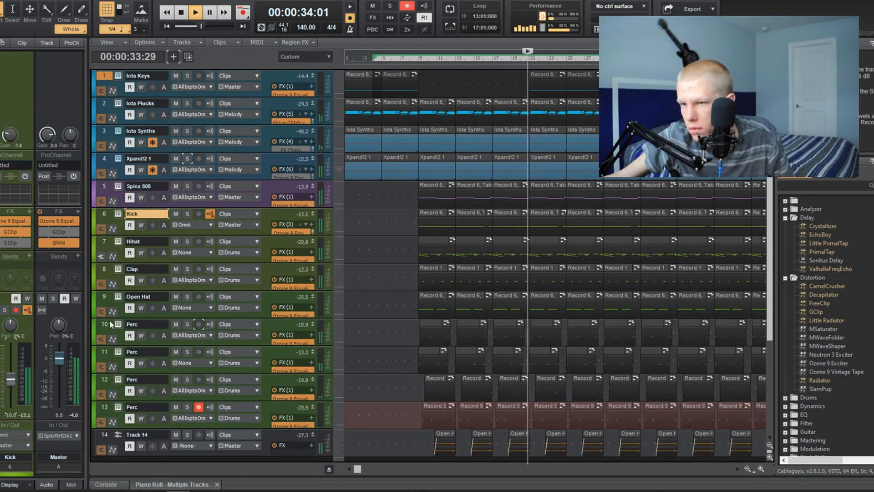
# Step: Open the first Spinz 808 clip in the piano roll and delete the short notes around beat 2 of bar 12
pyautogui.click(419, 58)
pyautogui.click(442, 184)
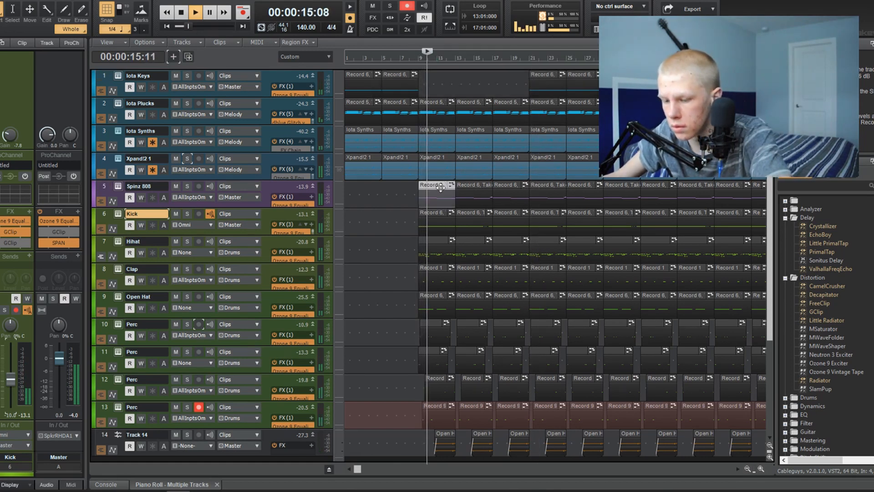
pyautogui.doubleClick(441, 188)
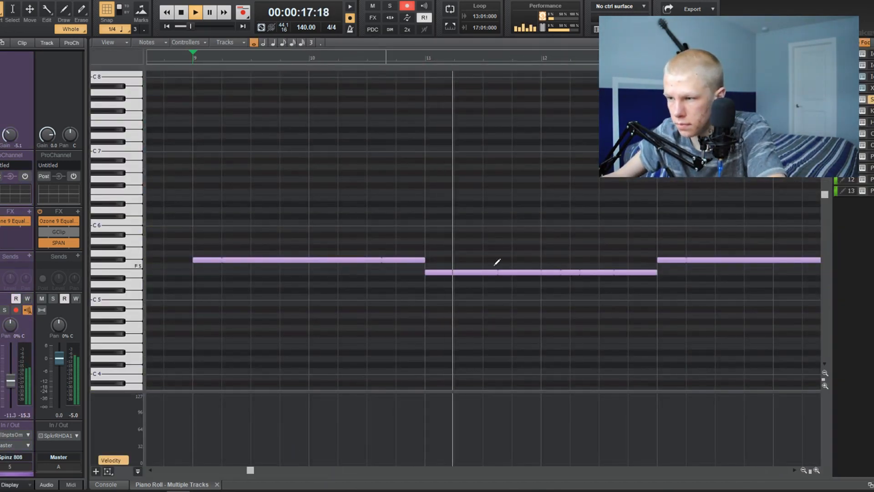
pyautogui.press('t')
pyautogui.click(548, 257)
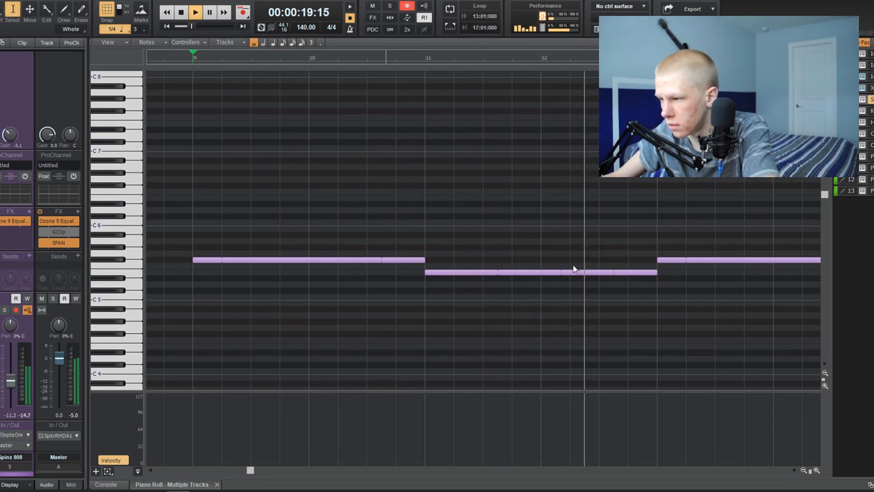
pyautogui.moveTo(573, 266); pyautogui.dragTo(602, 285)
pyautogui.press('Delete')
pyautogui.press('d')
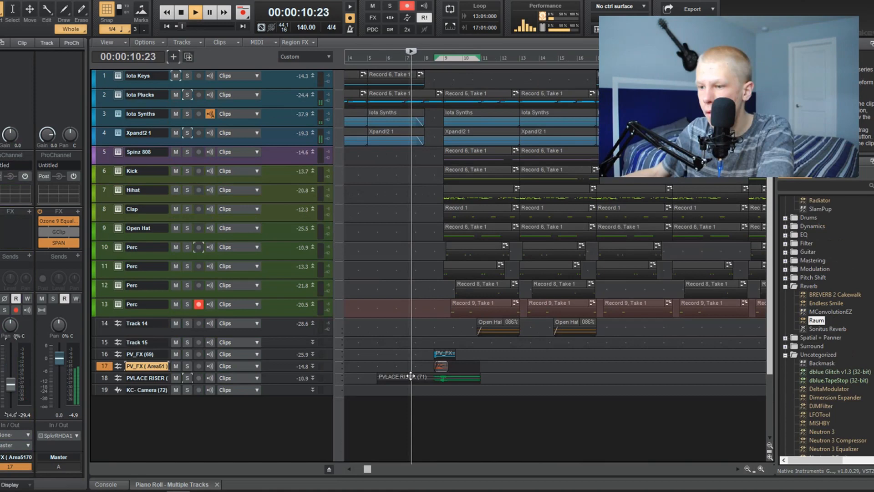
# Step: Select the PV_FX (69) clip and its track 16, and set that track's volume fader to about -15.6 dB
pyautogui.click(412, 376)
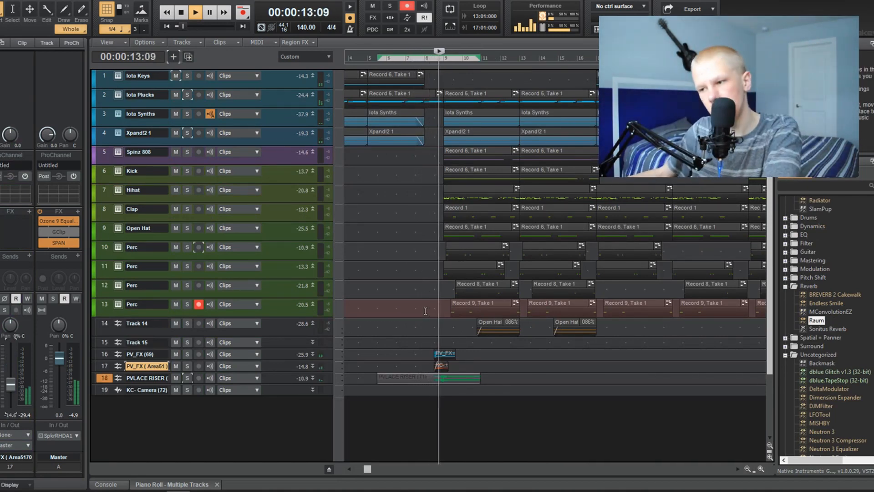
pyautogui.click(441, 353)
pyautogui.click(105, 354)
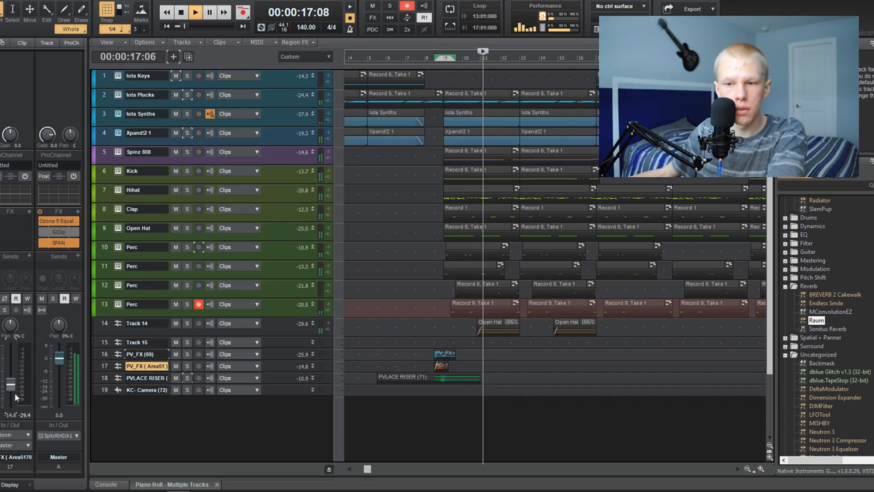
pyautogui.moveTo(13, 376); pyautogui.dragTo(13, 384)
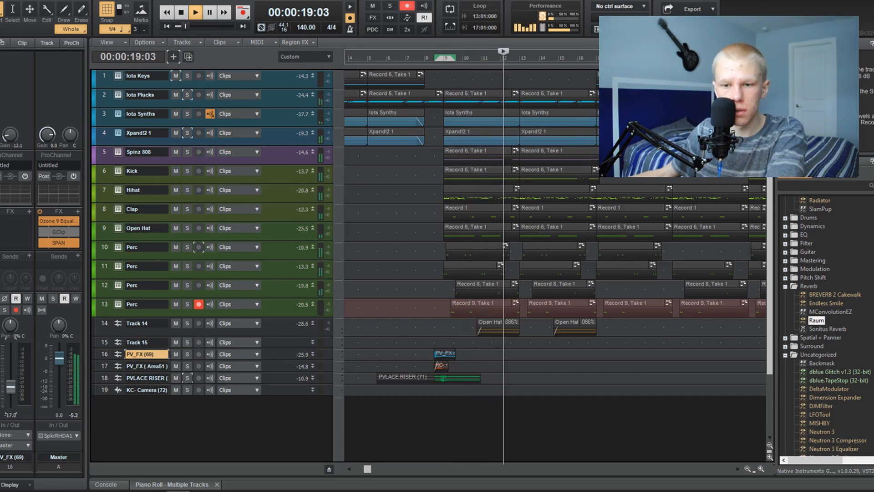
# Step: Copy the transition effect clips on tracks 16 to 18, including PVLACE RISER, so the copied riser starts at bar 13
pyautogui.moveTo(520, 379); pyautogui.dragTo(369, 348)
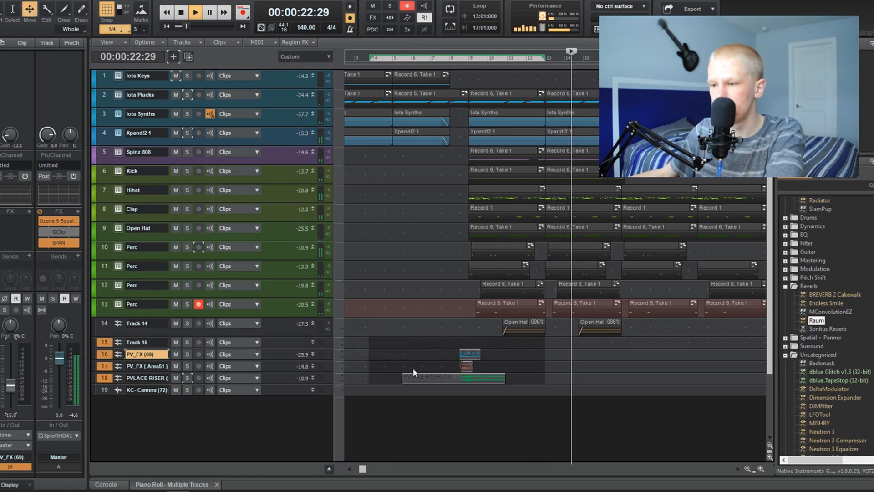
pyautogui.moveTo(414, 372); pyautogui.dragTo(556, 374)
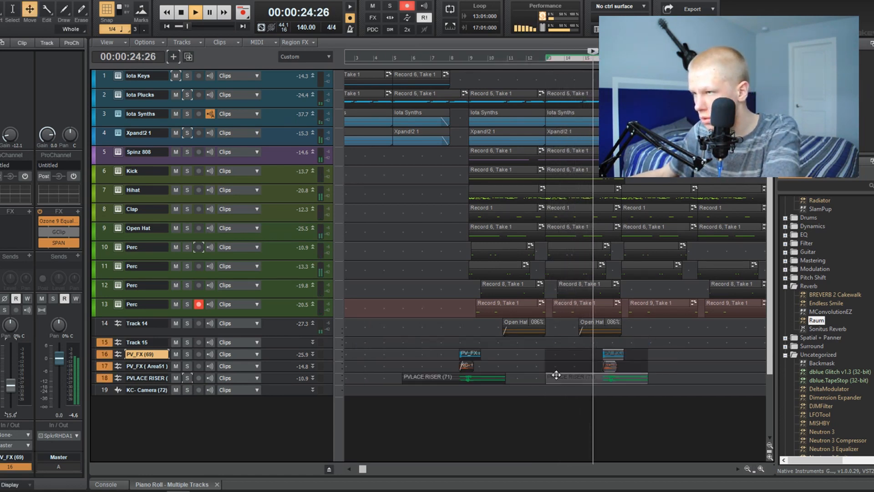
pyautogui.hscroll(7, 557, 374)
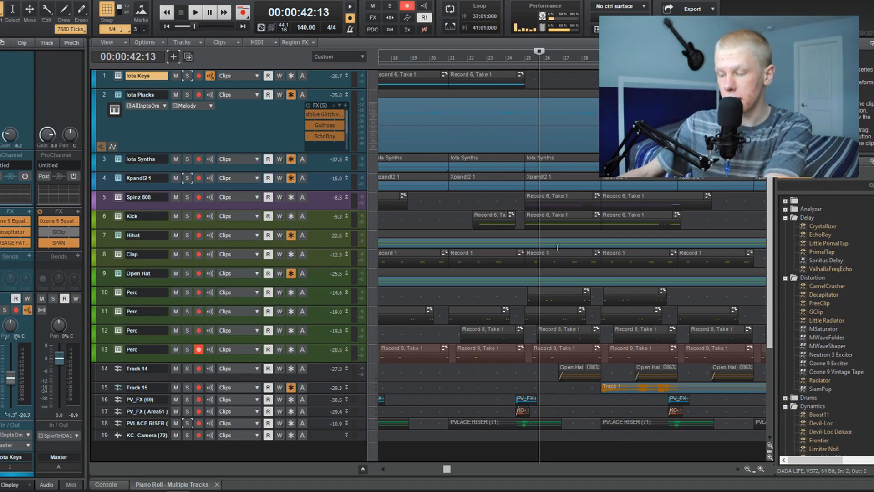
# Step: Play the arrangement from bar 5 and stop at about bar 18
pyautogui.scroll(-3, 560, 223)
pyautogui.press('w')
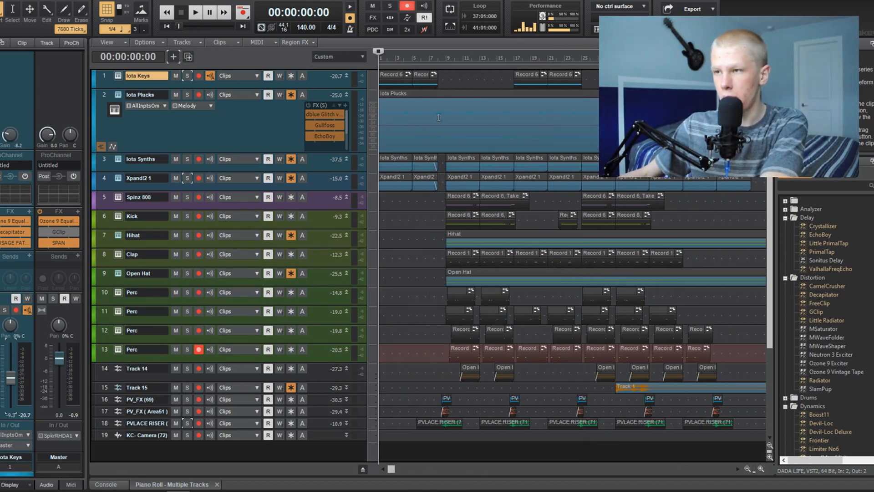
pyautogui.scroll(1, 452, 61)
pyautogui.click(454, 59)
pyautogui.scroll(2, 503, 128)
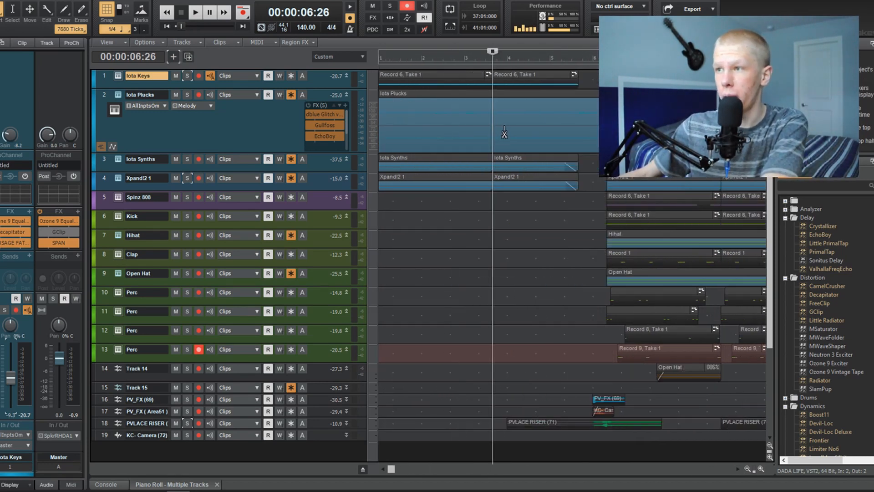
pyautogui.press('space')
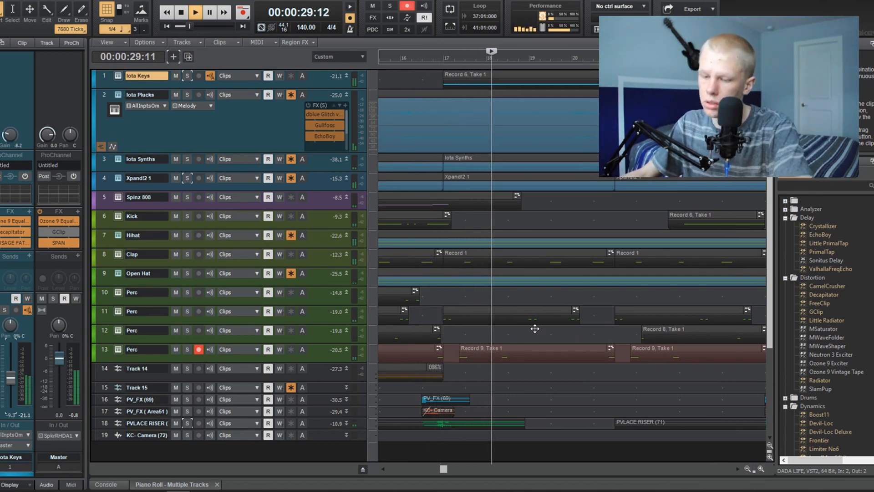
pyautogui.press('space')
pyautogui.scroll(-2, 535, 328)
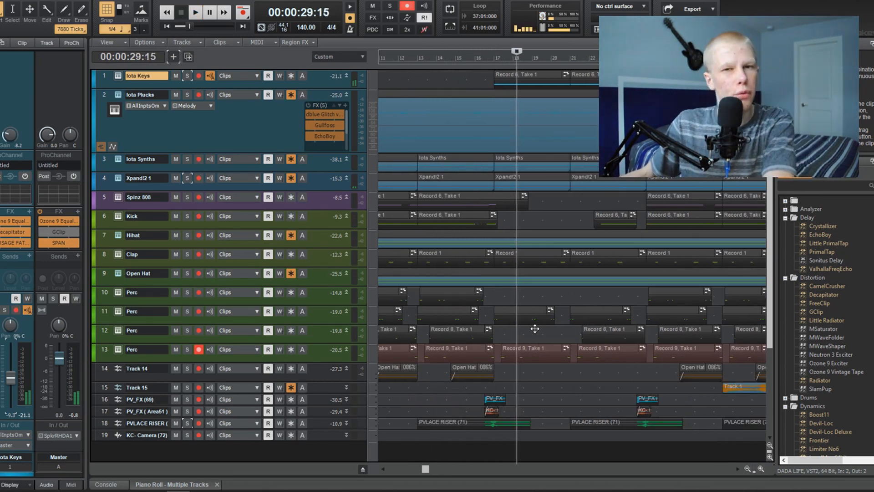